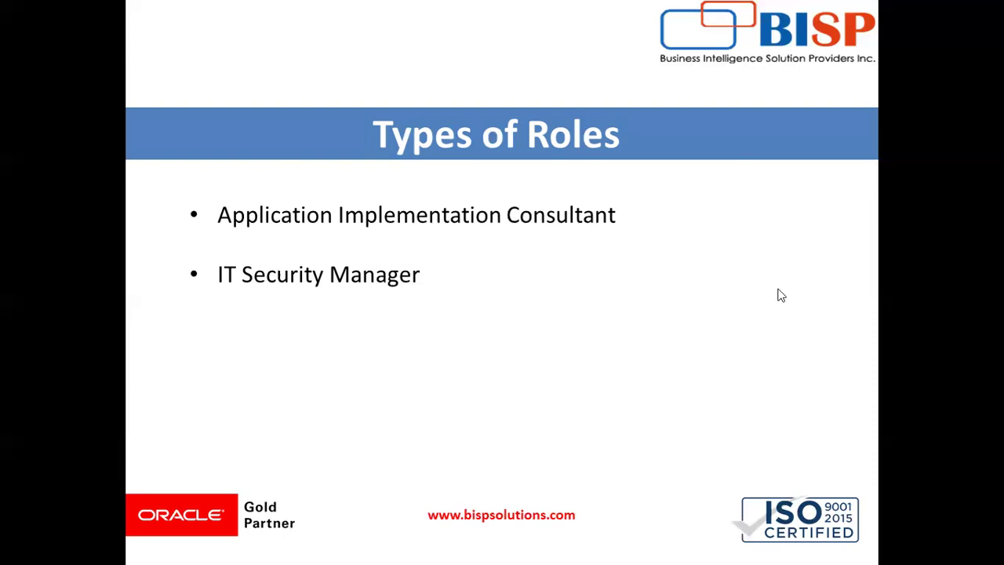
# Switch from the PowerPoint slide show to the Oracle Fusion browser window.
pyautogui.hotkey('alt', 'Tab')
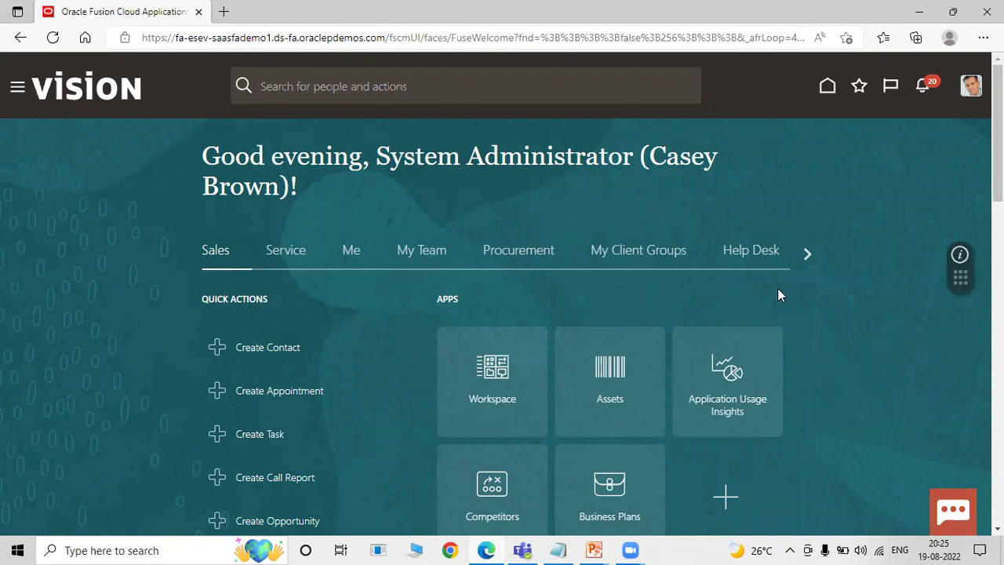
# Open the Security Console from the Navigator's Tools group.
pyautogui.scroll(-1, 758, 507)
pyautogui.scroll(1, 733, 457)
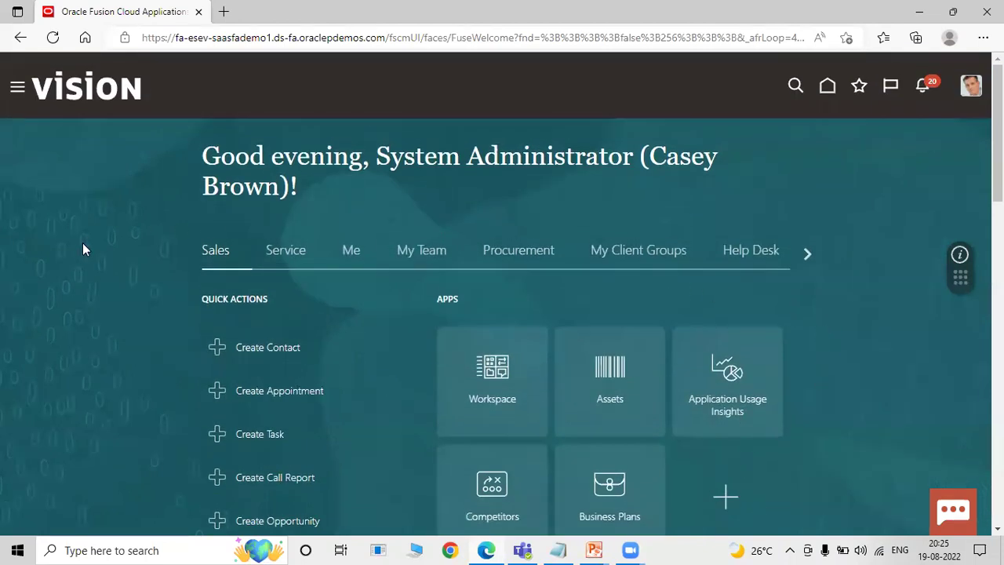
pyautogui.click(19, 92)
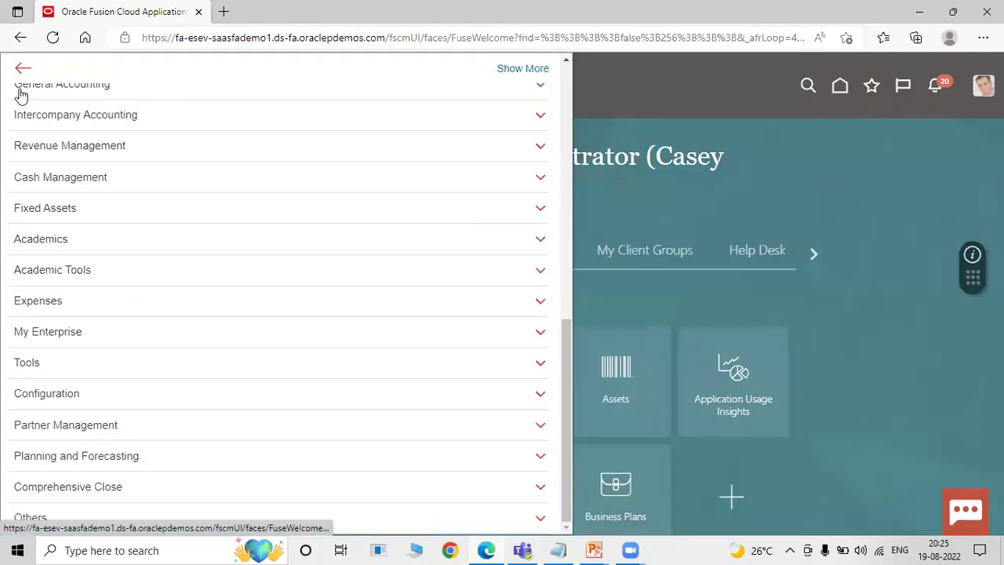
pyautogui.scroll(10, 59, 173)
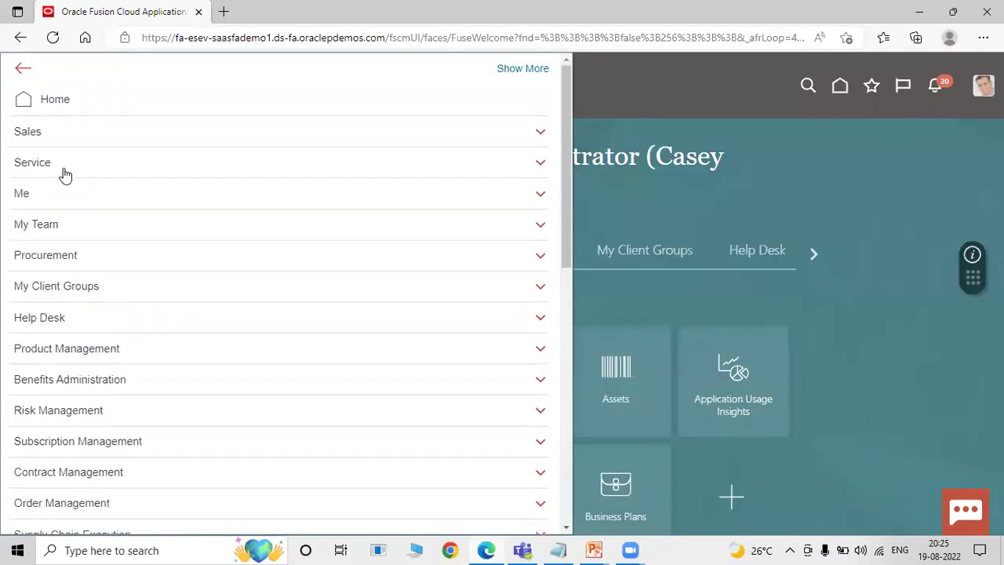
pyautogui.scroll(-10, 65, 174)
pyautogui.click(125, 363)
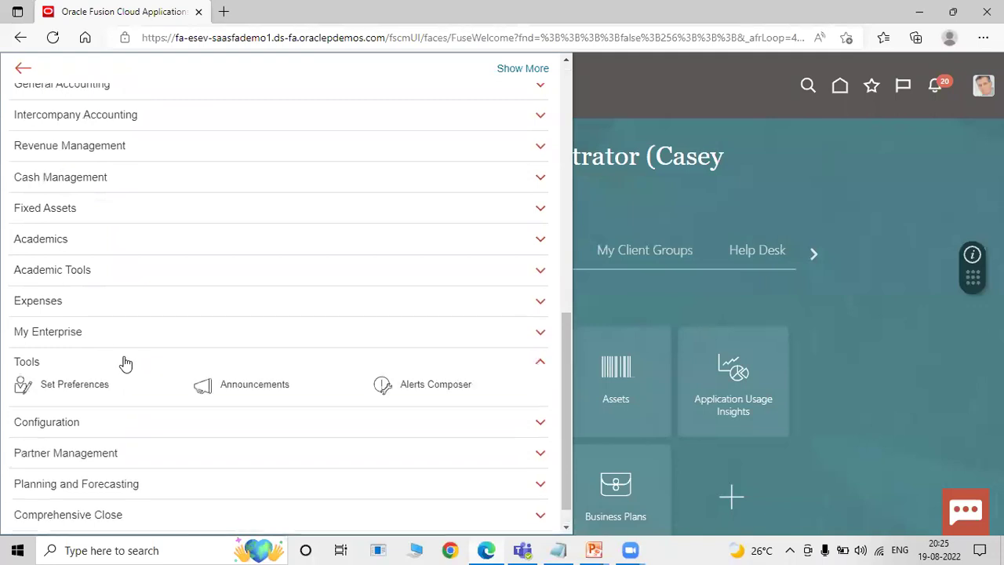
pyautogui.scroll(-2, 124, 363)
pyautogui.scroll(-1, 112, 357)
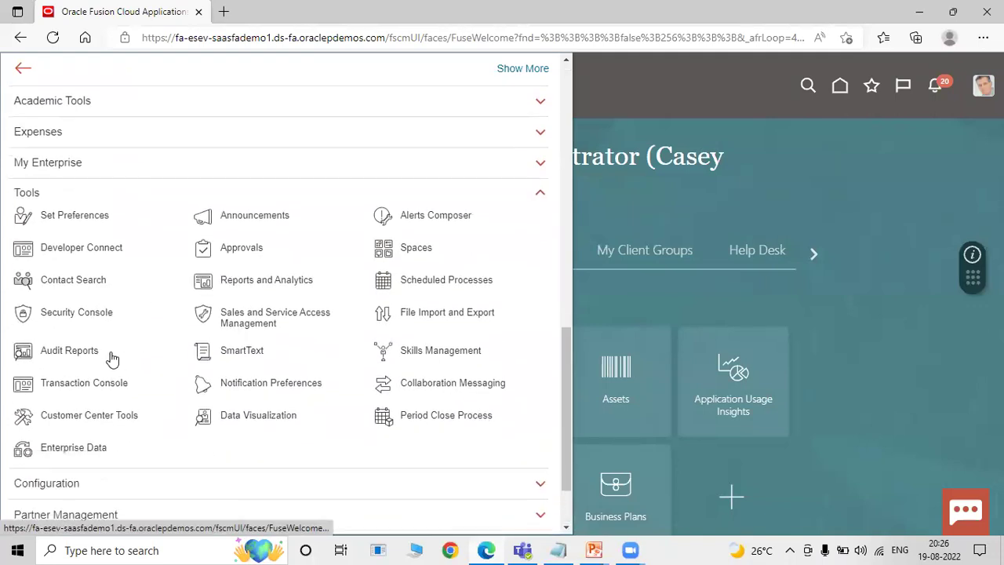
pyautogui.click(454, 466)
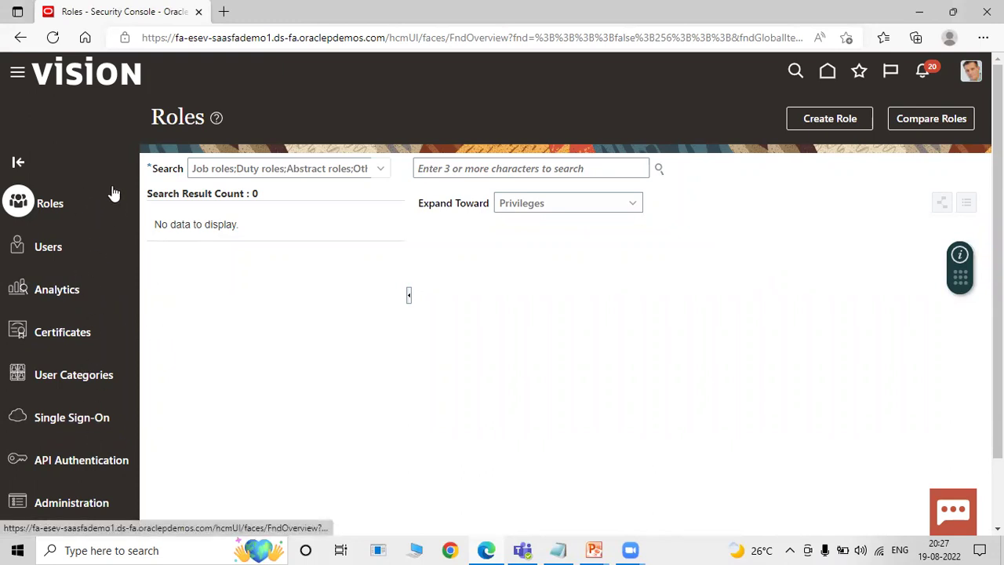
# Start a new user account from the Users page and show the Associated Person Type choices.
pyautogui.click(51, 248)
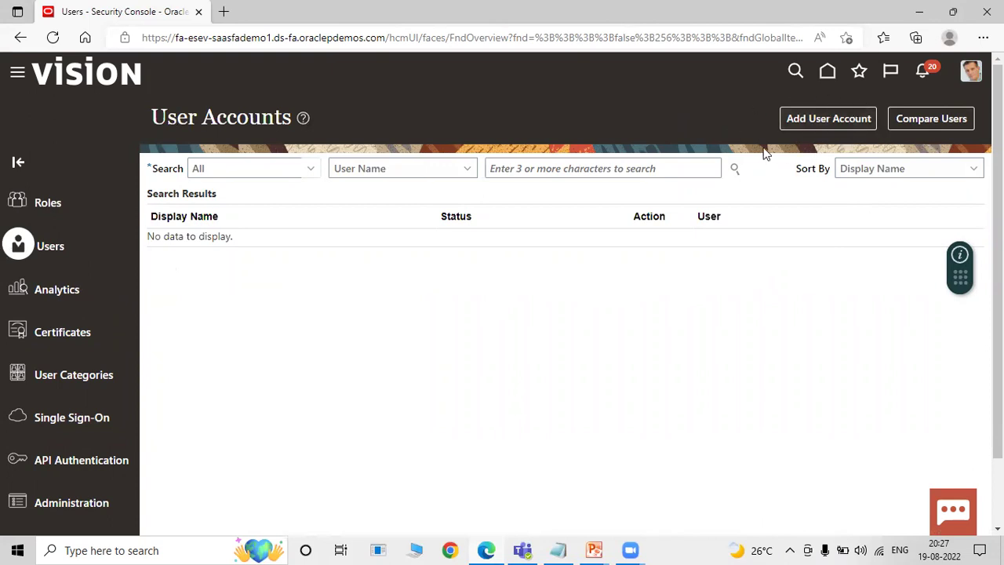
pyautogui.click(821, 124)
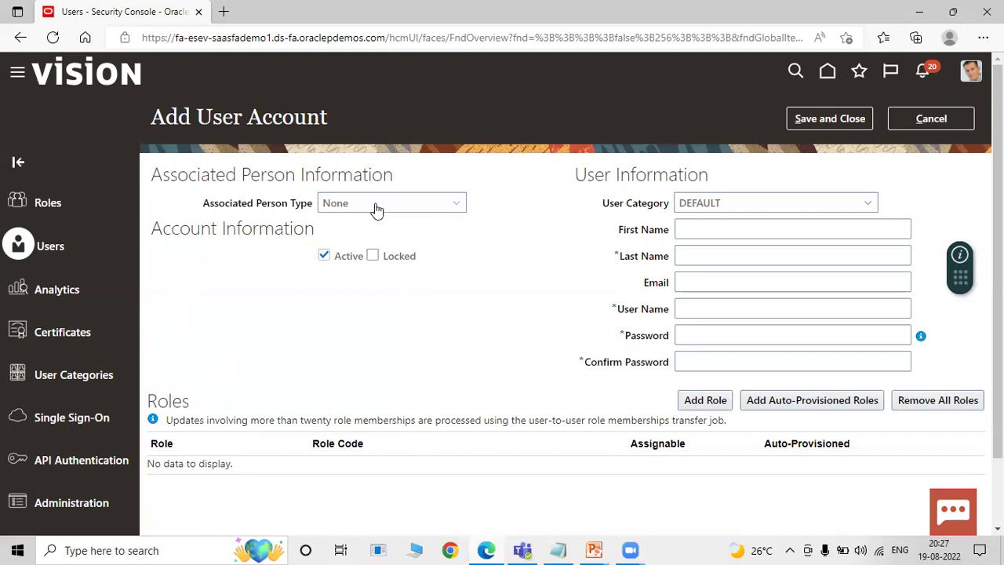
pyautogui.click(461, 203)
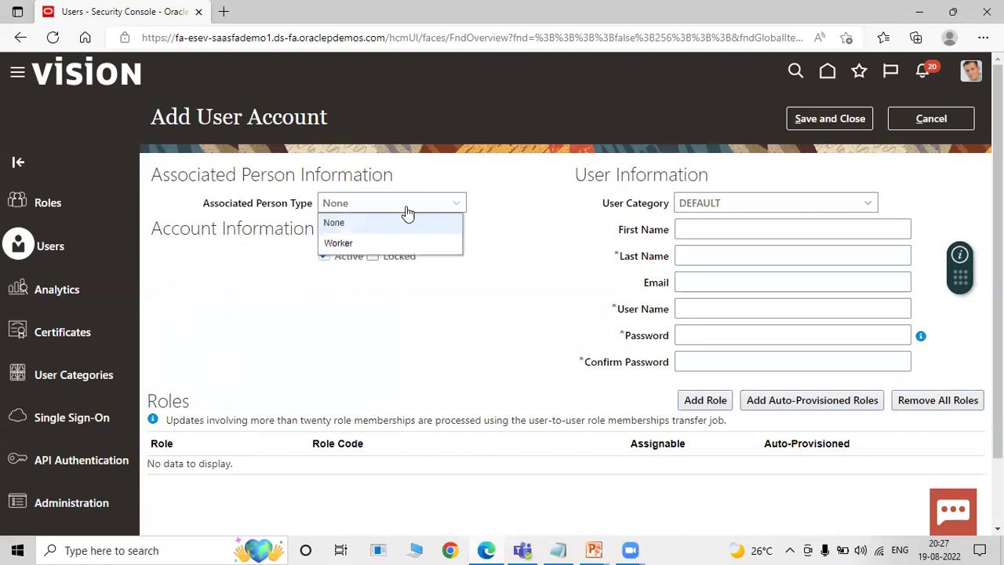
# Try Worker as the Associated Person Type, then set it back to None.
pyautogui.click(395, 241)
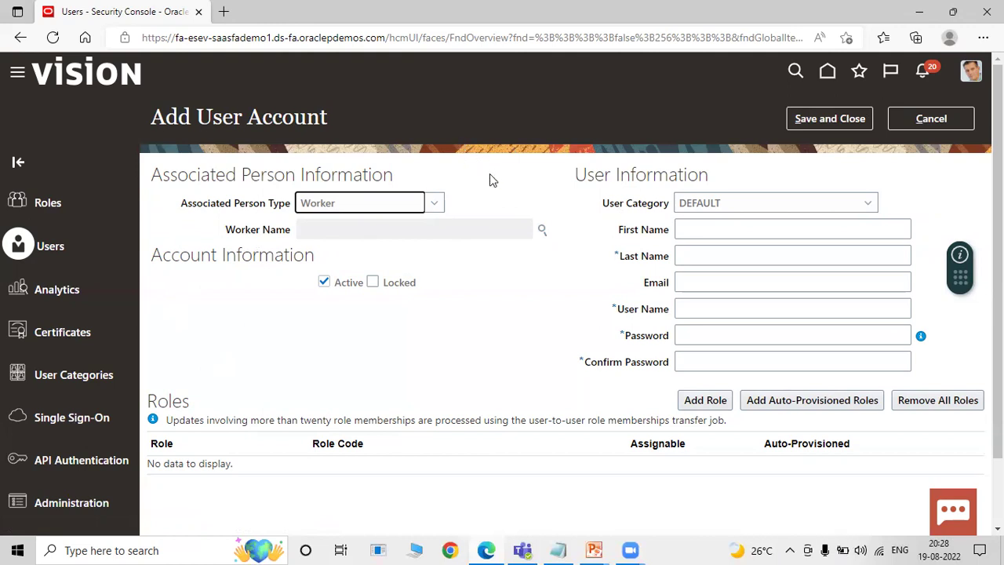
pyautogui.click(435, 203)
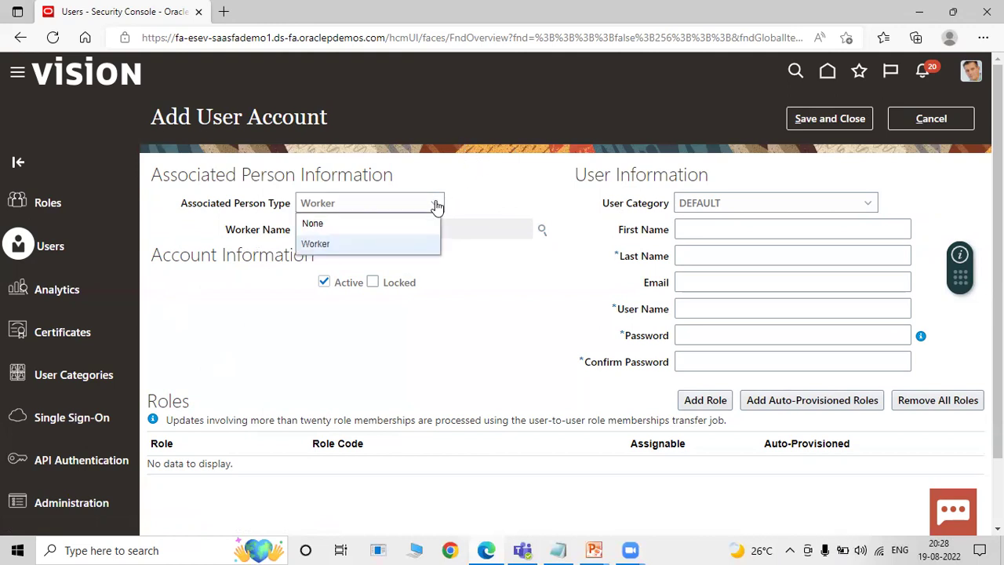
pyautogui.click(390, 222)
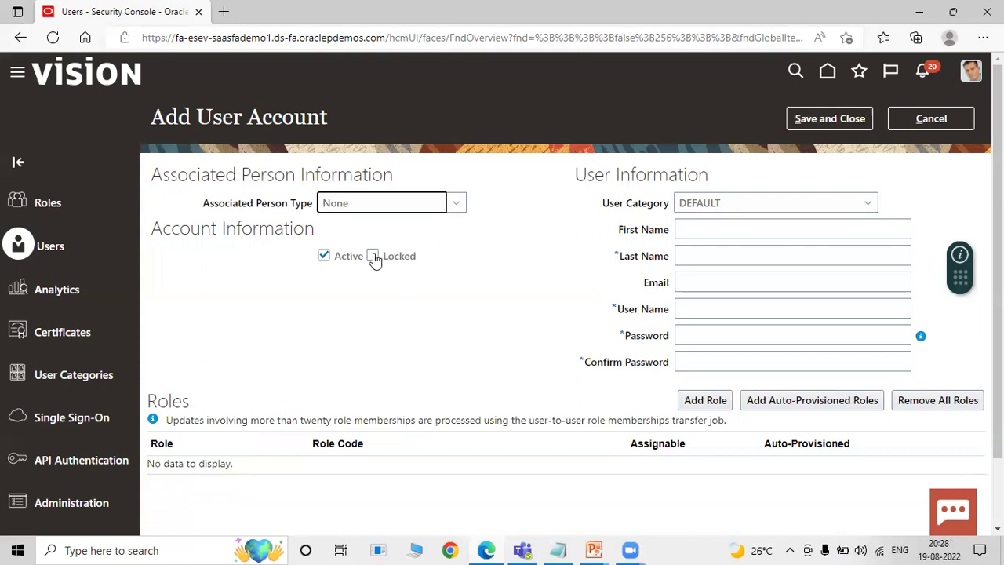
pyautogui.click(483, 272)
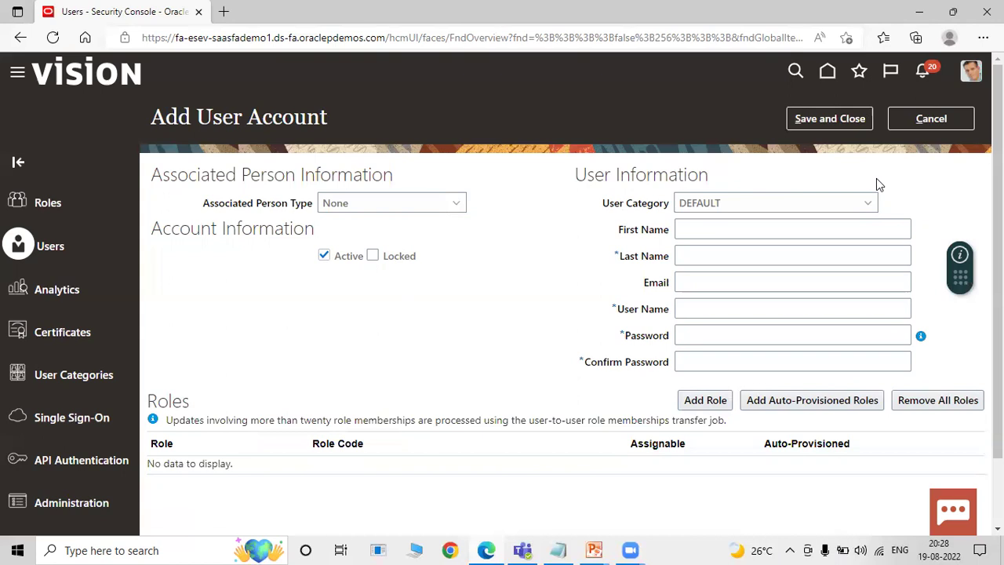
# Enter TATA as the new user's last name.
pyautogui.click(725, 253)
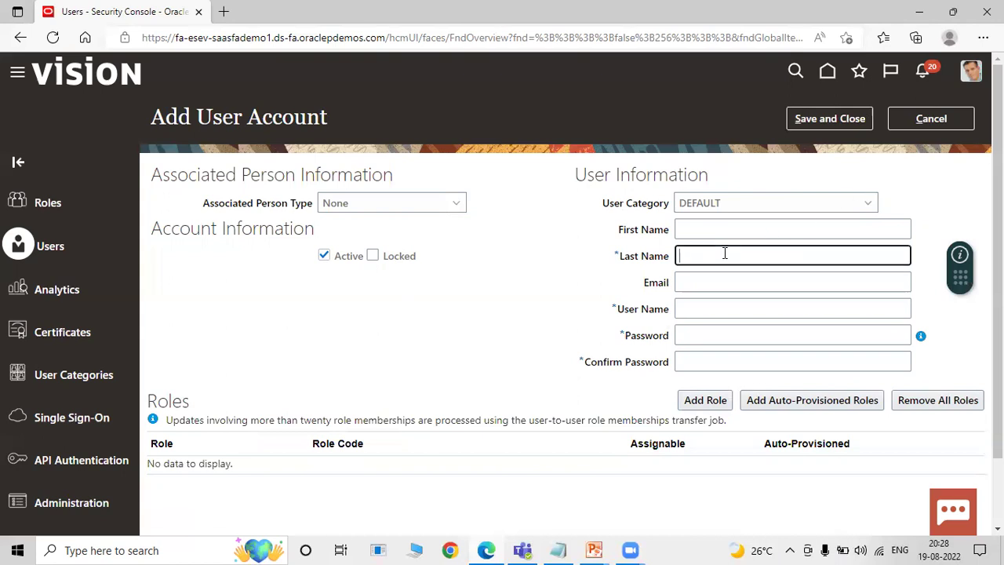
pyautogui.write('TATA')
pyautogui.click(604, 278)
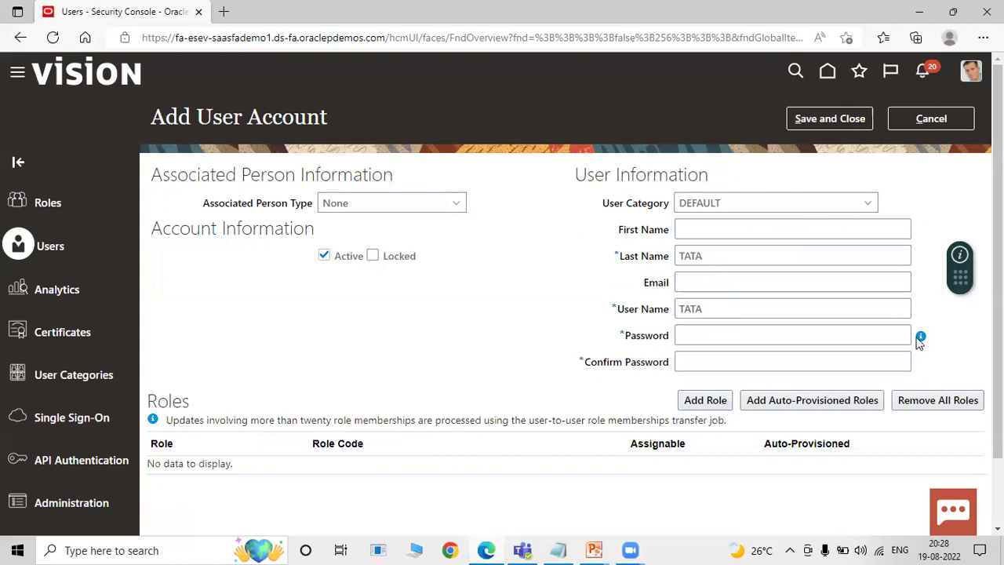
# Enter and verify a matching password and confirmation, then save the new account.
pyautogui.moveTo(920, 337)
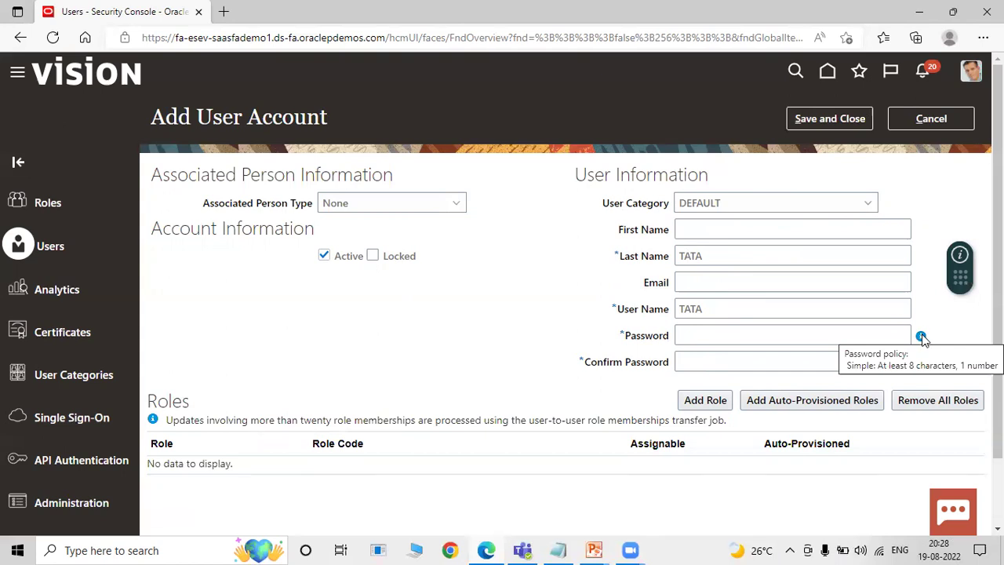
pyautogui.click(799, 334)
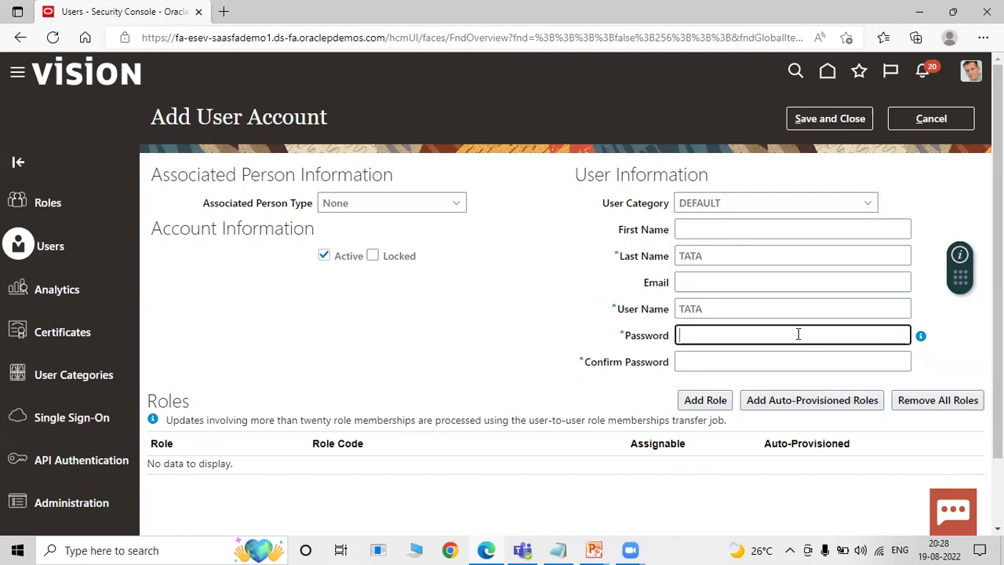
pyautogui.write('•••••••••')
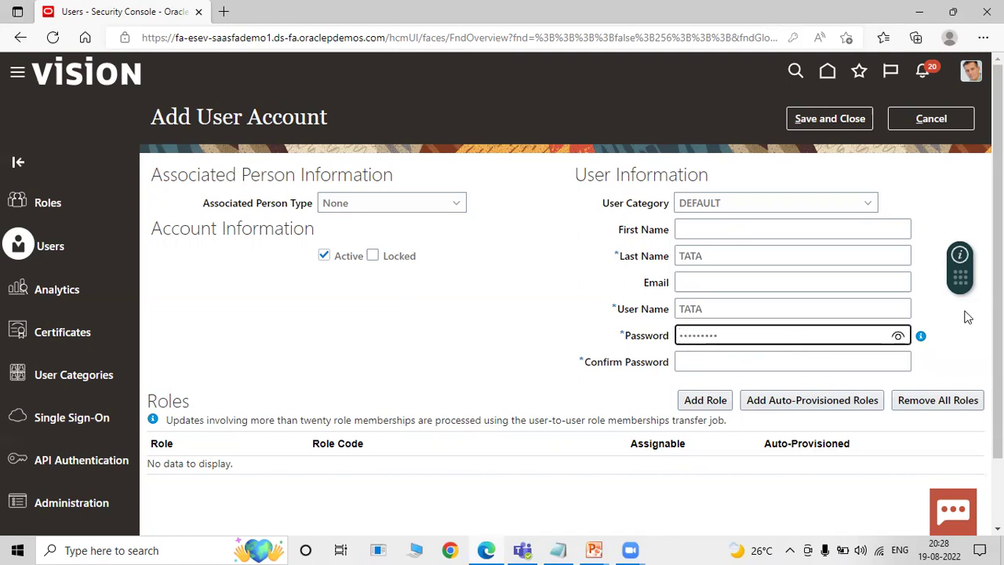
pyautogui.click(899, 336)
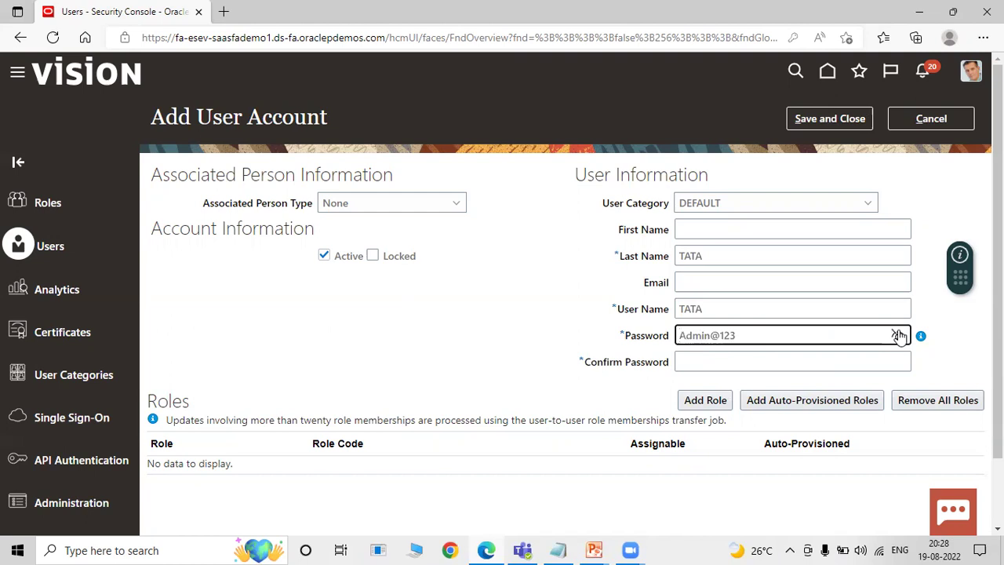
pyautogui.click(784, 362)
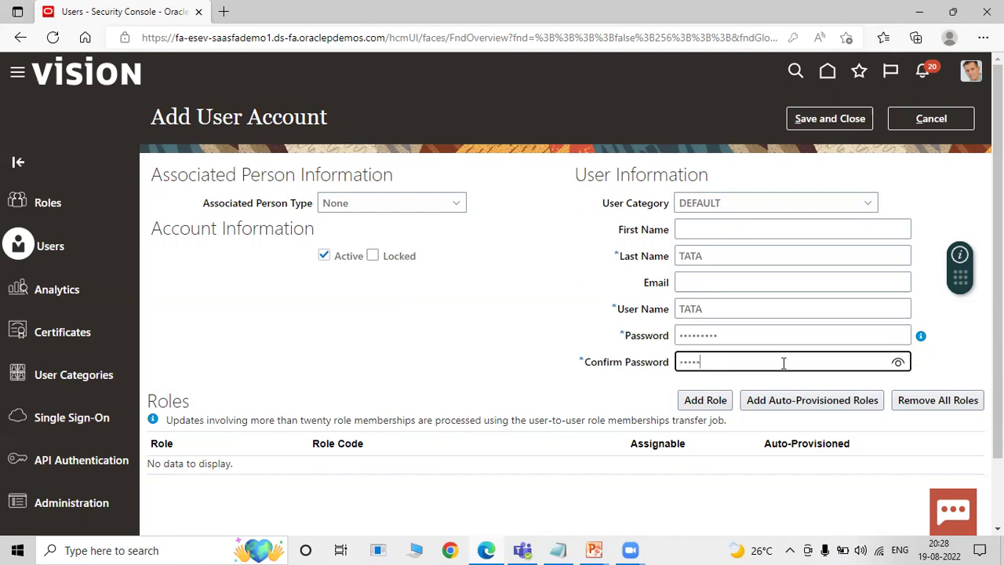
pyautogui.click(898, 361)
pyautogui.click(946, 363)
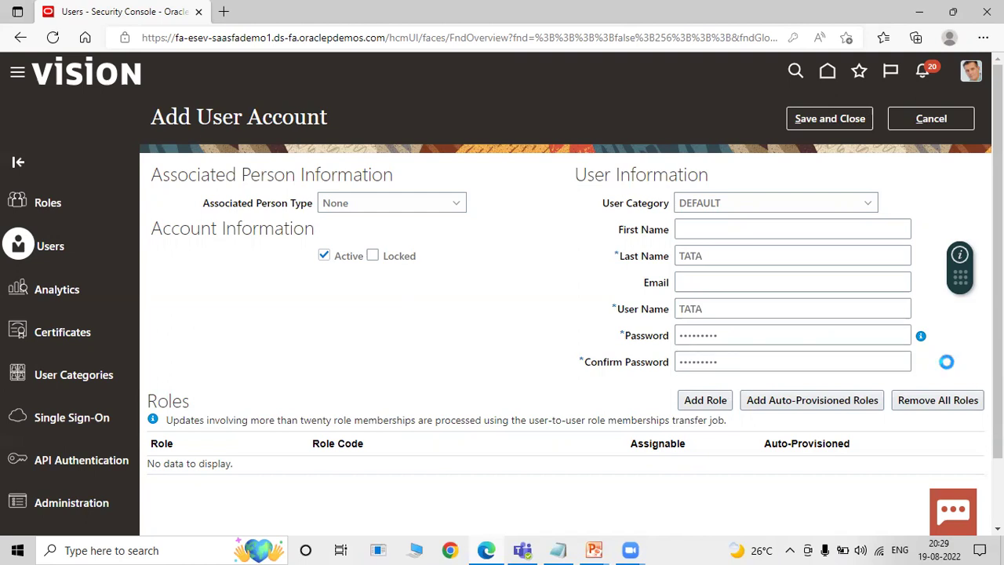
pyautogui.click(860, 120)
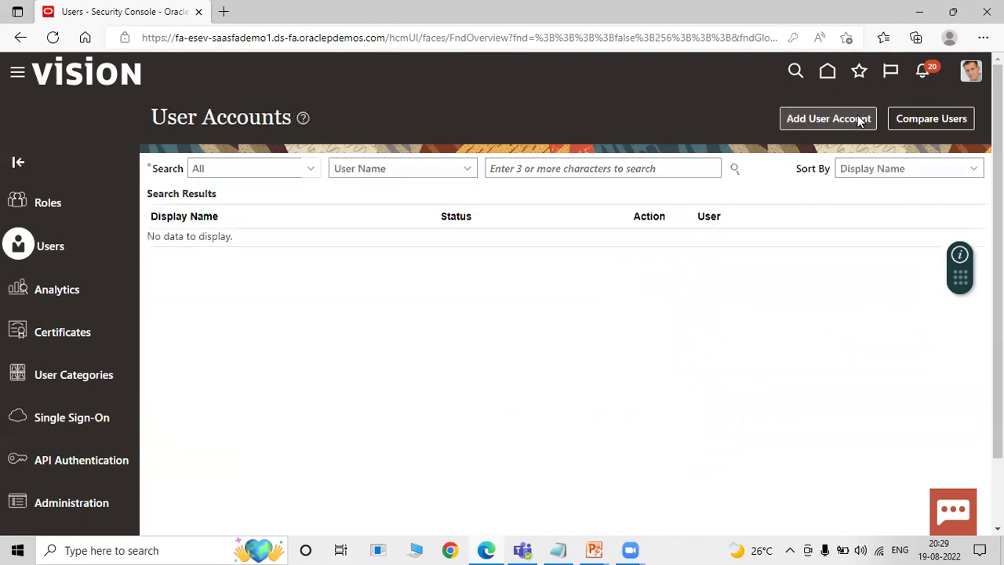
# Search the user accounts for tata.
pyautogui.click(514, 169)
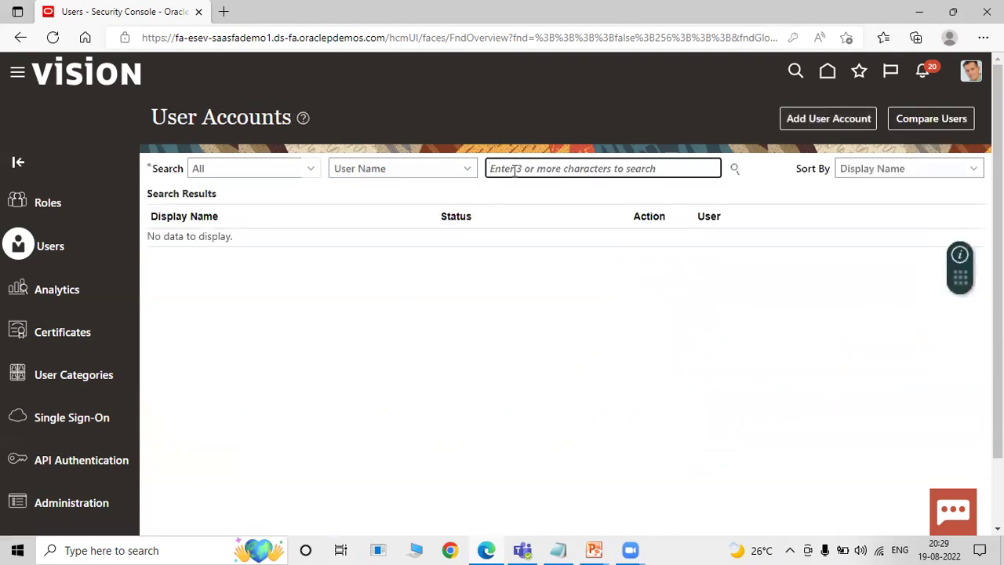
pyautogui.write('tata')
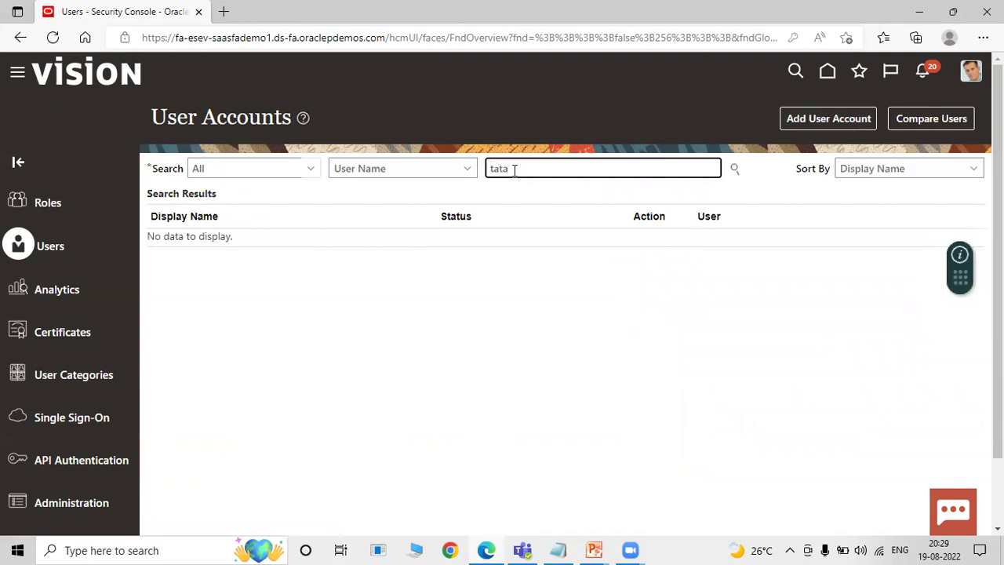
pyautogui.press('Return')
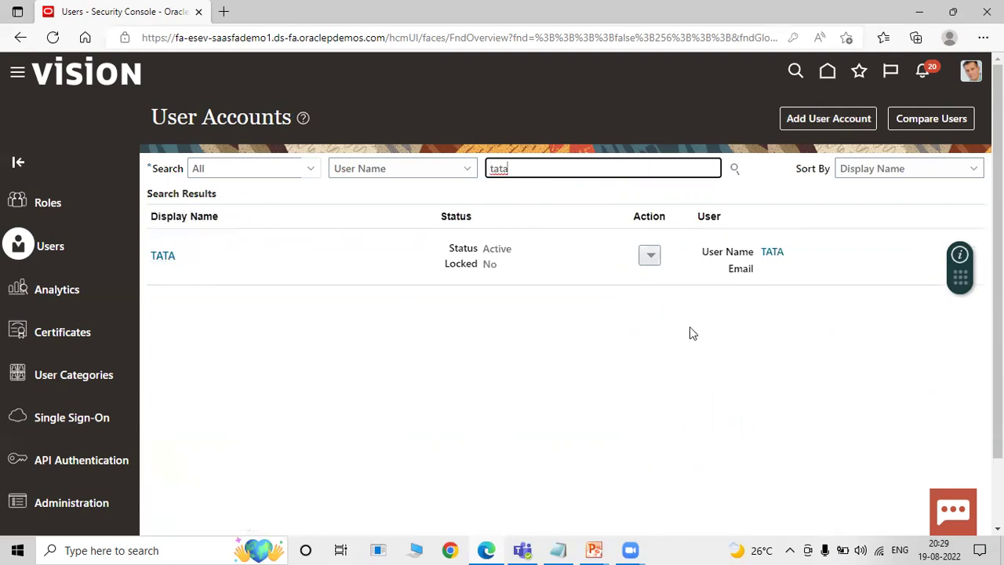
# Sign the administrator out and confirm the single sign-off.
pyautogui.click(972, 70)
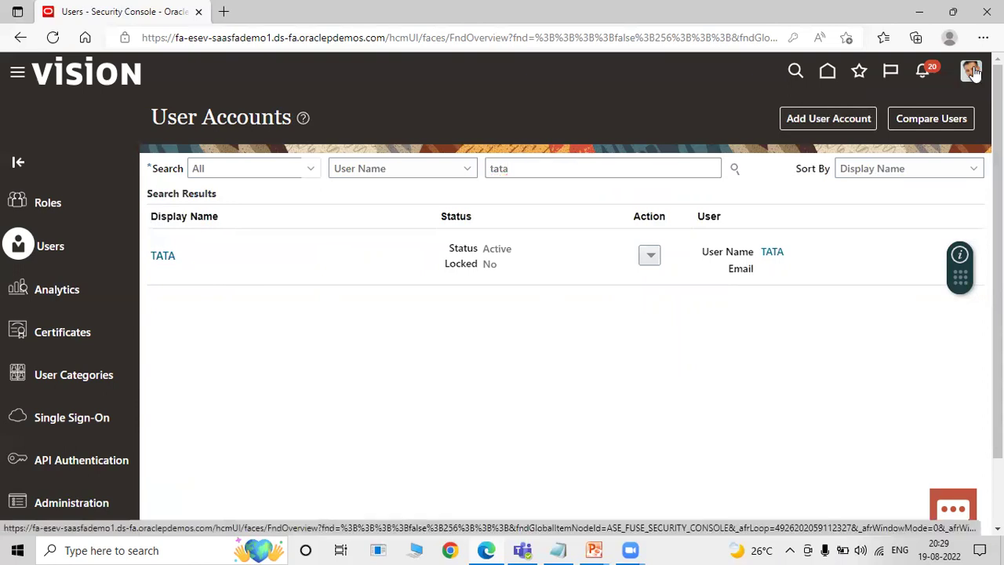
pyautogui.click(945, 108)
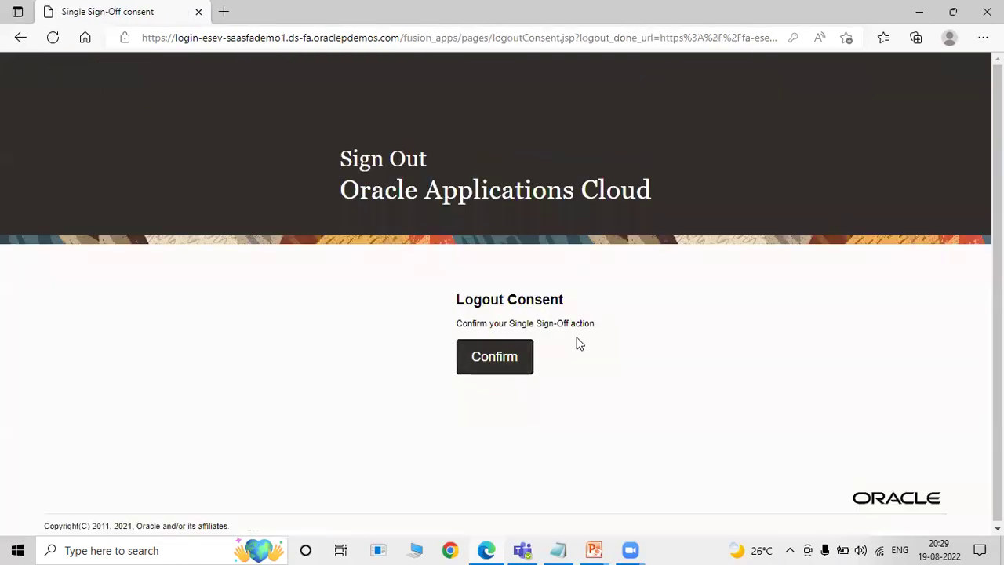
pyautogui.click(515, 357)
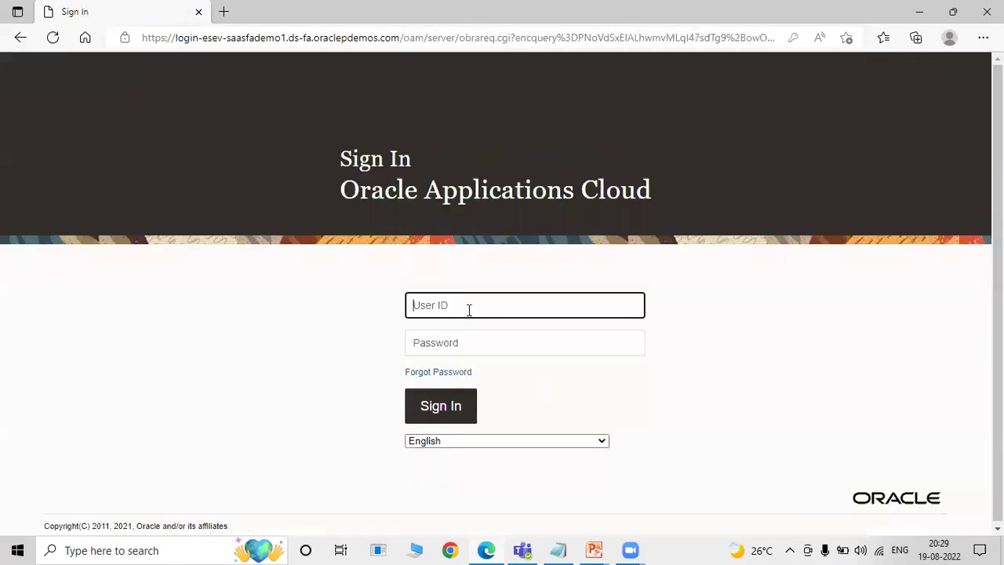
# Sign in with user ID Tata and the new account's password.
pyautogui.write('Tata')
pyautogui.click(459, 339)
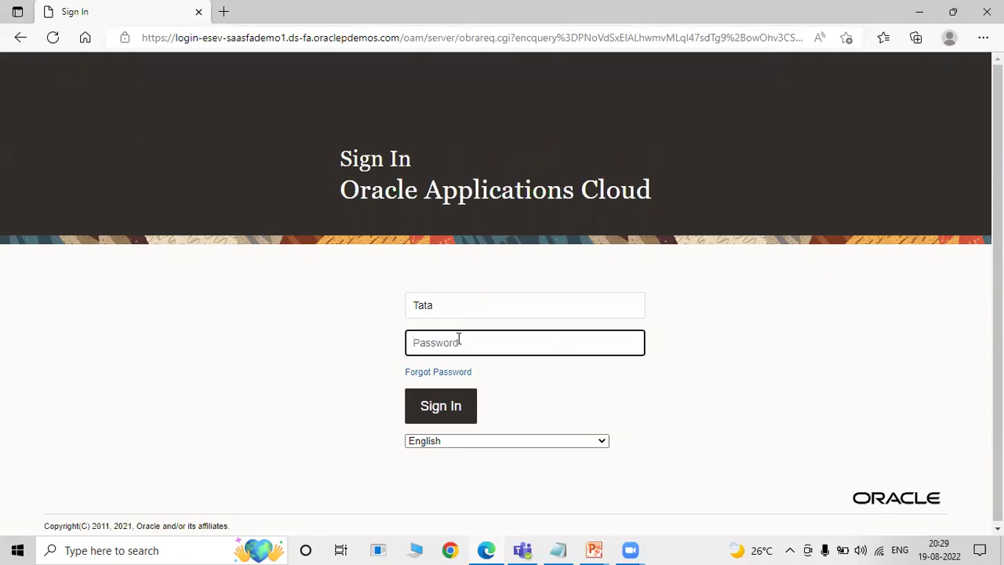
pyautogui.write('•••••')
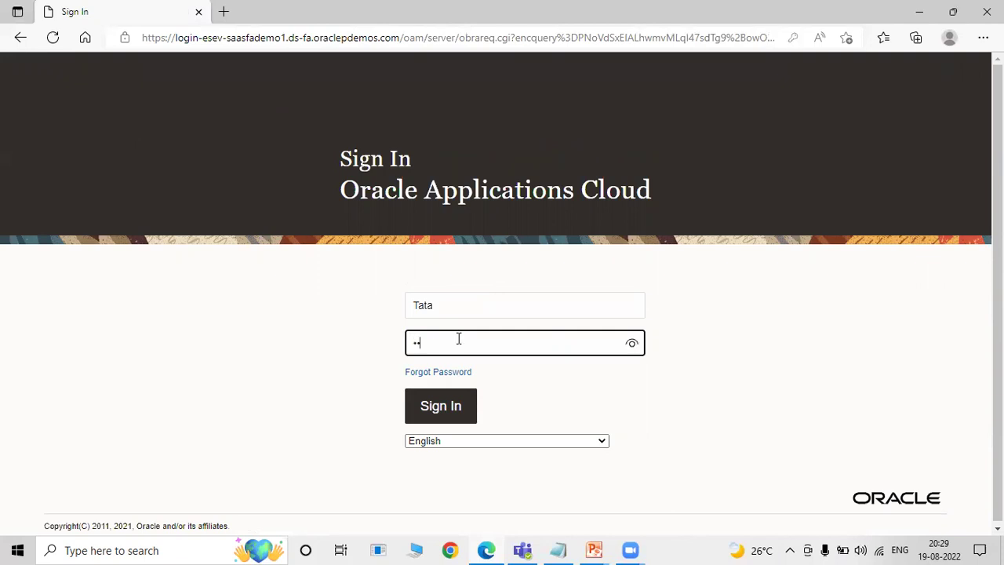
pyautogui.write('••••')
pyautogui.click(708, 353)
pyautogui.click(446, 404)
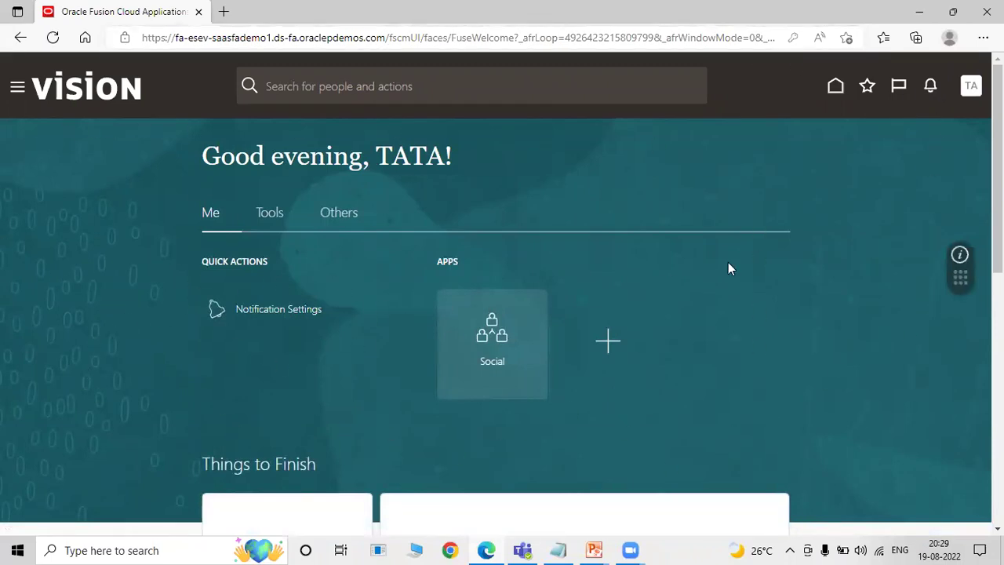
# Inspect TATA's settings panel and the Navigator's Tools section for available tools.
pyautogui.click(971, 88)
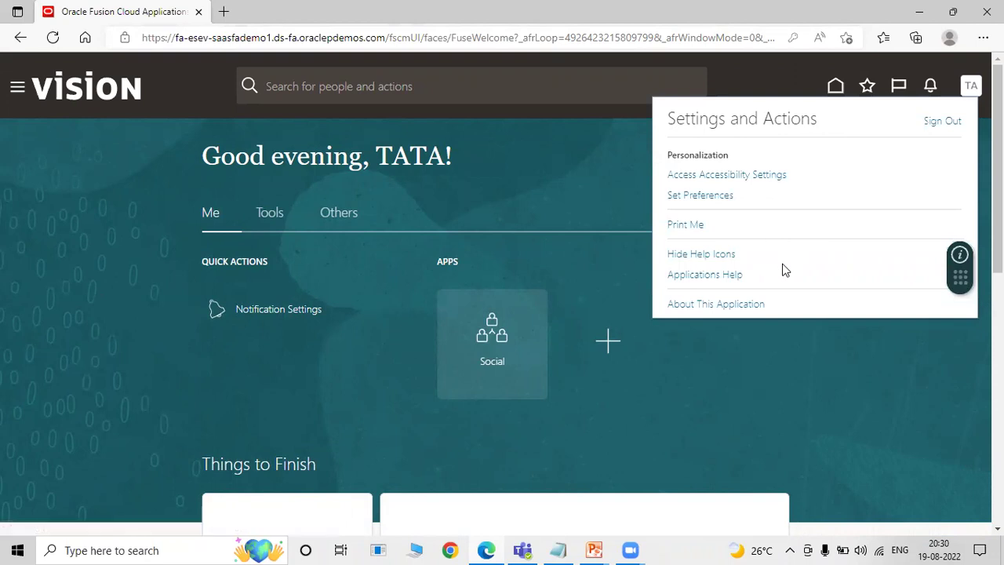
pyautogui.click(16, 91)
pyautogui.click(15, 91)
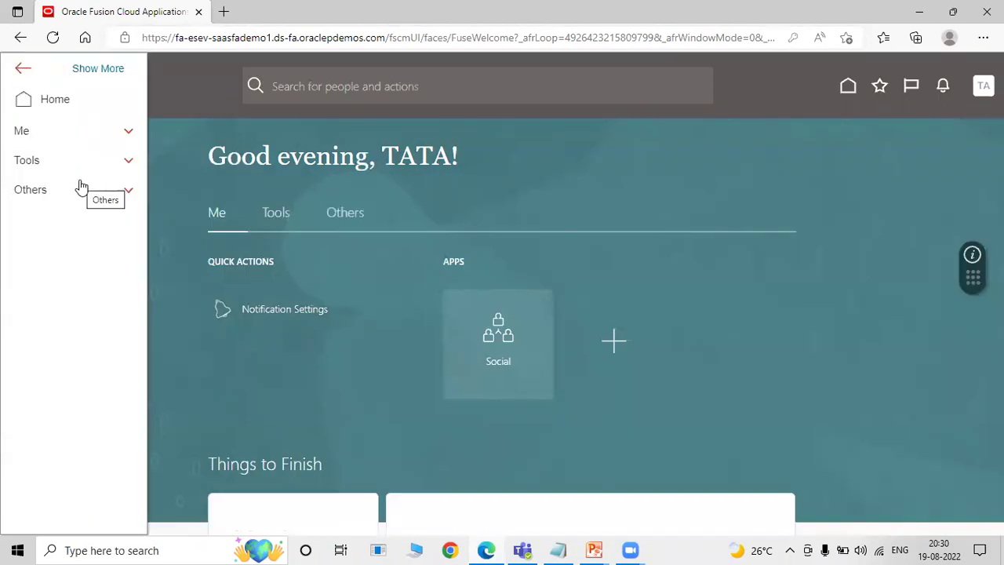
pyautogui.click(73, 163)
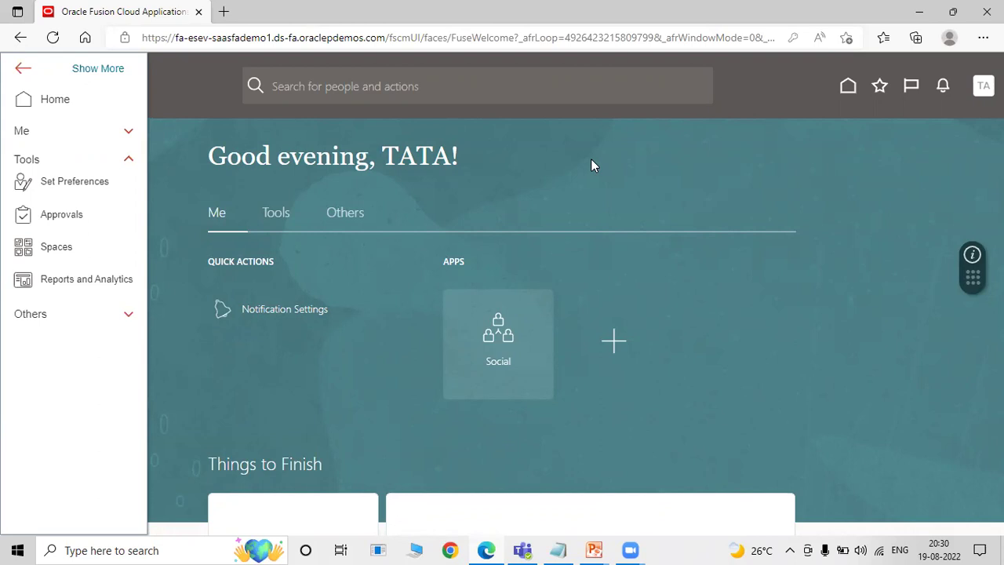
pyautogui.click(755, 205)
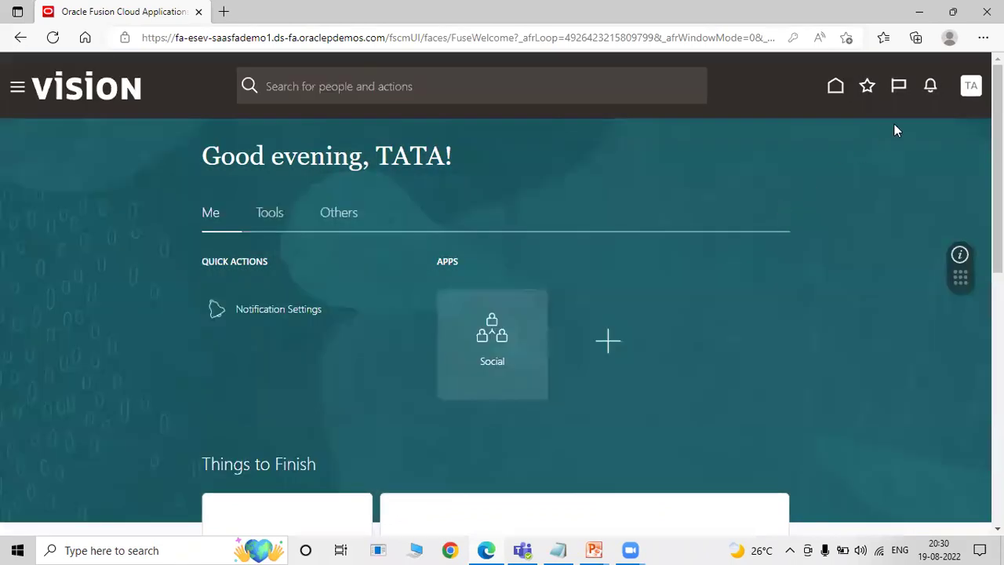
# Sign TATA out and confirm the logout.
pyautogui.click(970, 88)
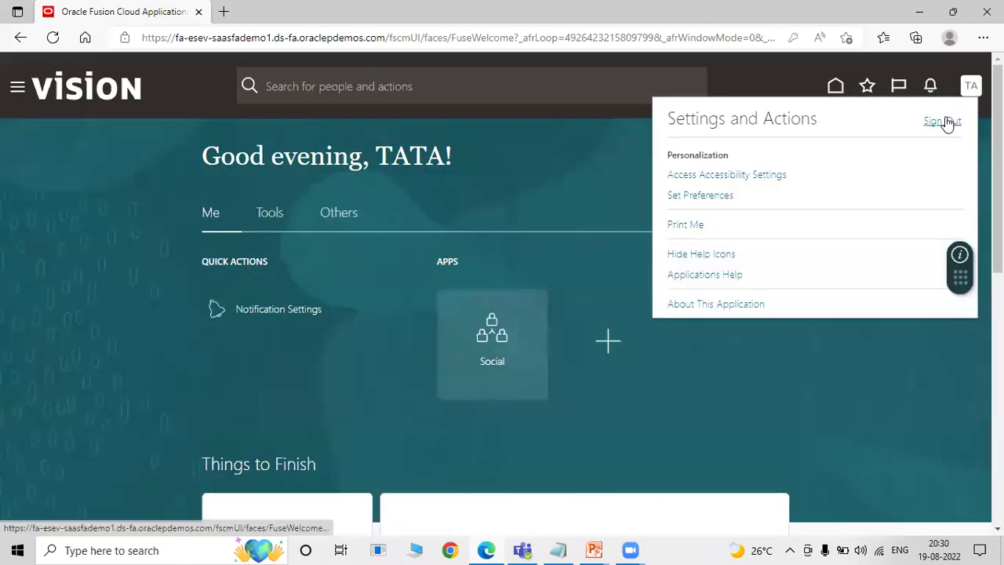
pyautogui.click(907, 200)
pyautogui.click(526, 356)
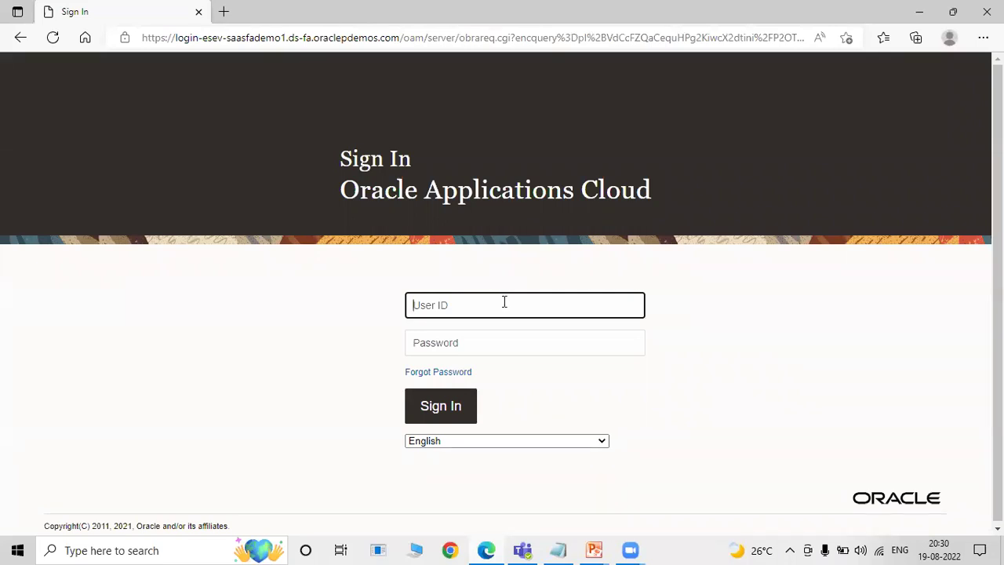
# Sign back in as the system administrator using the administrator's user ID and password.
pyautogui.press('Tab')
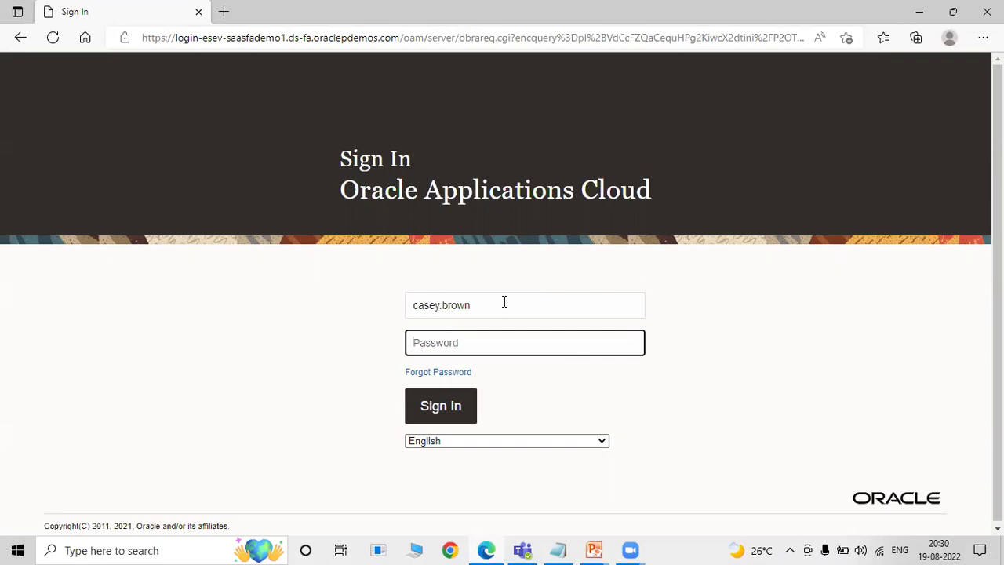
pyautogui.write('********')
pyautogui.click(464, 392)
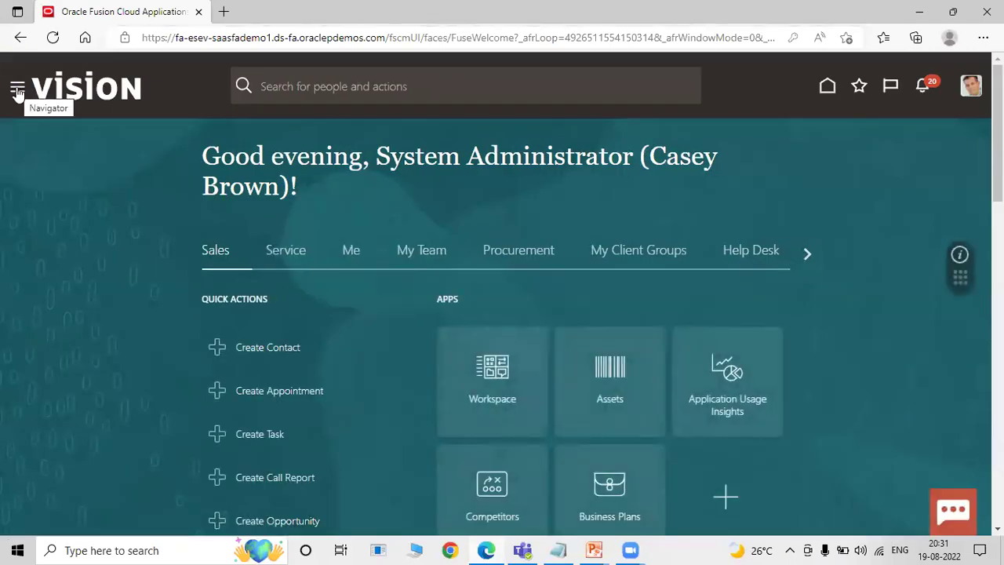
pyautogui.click(17, 90)
# Open the Security Console from Navigator Tools and dismiss the security data warning.
pyautogui.scroll(-6, 137, 189)
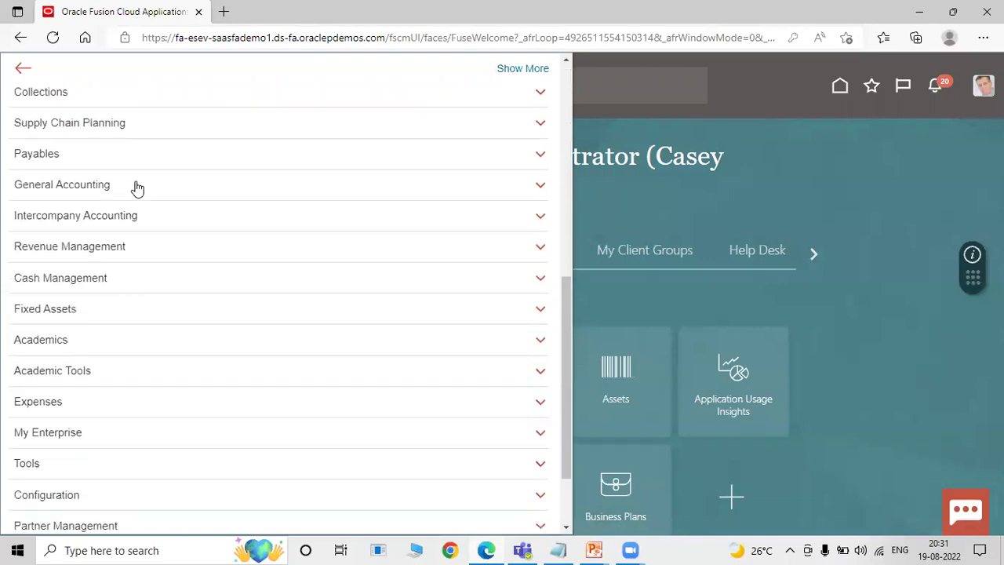
pyautogui.scroll(-3, 136, 188)
pyautogui.click(110, 365)
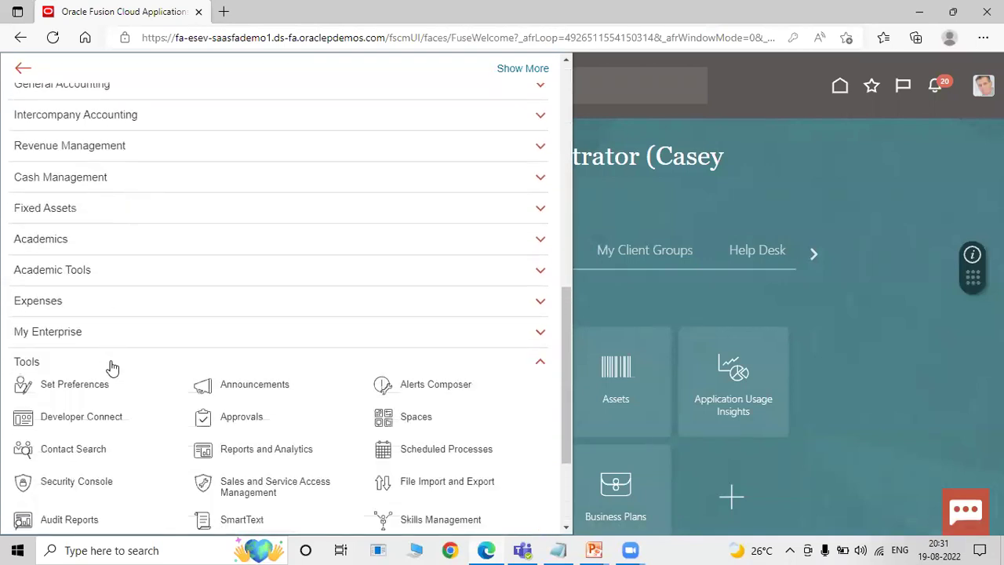
pyautogui.scroll(-3, 112, 366)
pyautogui.click(90, 312)
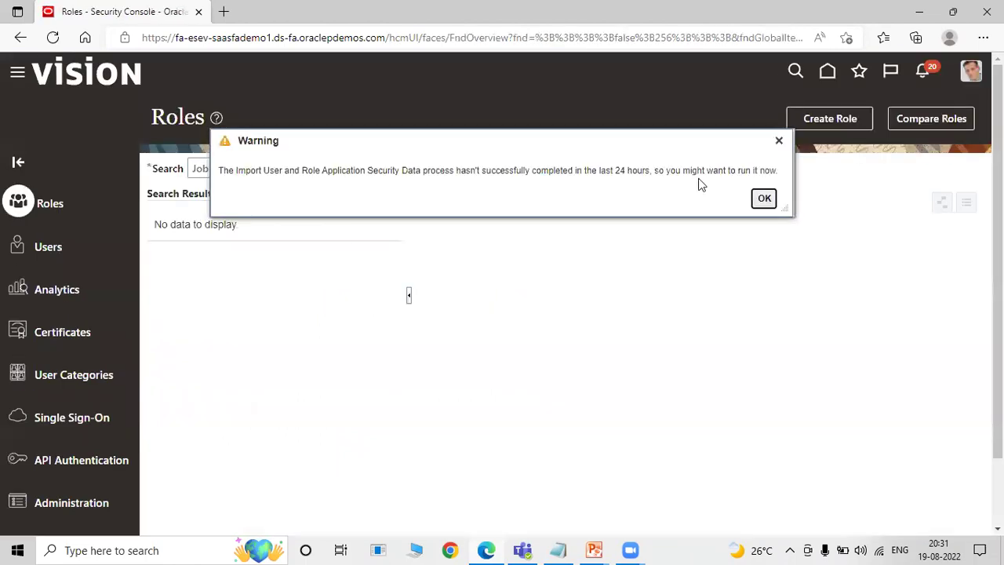
pyautogui.click(764, 200)
# Search Users by user name tata and open TATA's account details.
pyautogui.click(44, 251)
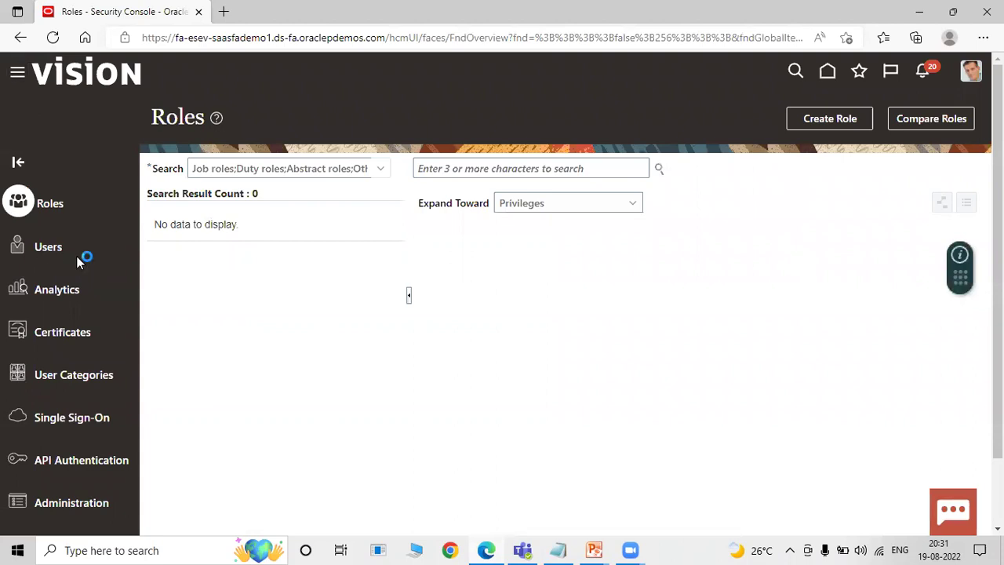
pyautogui.click(533, 169)
pyautogui.write('tata')
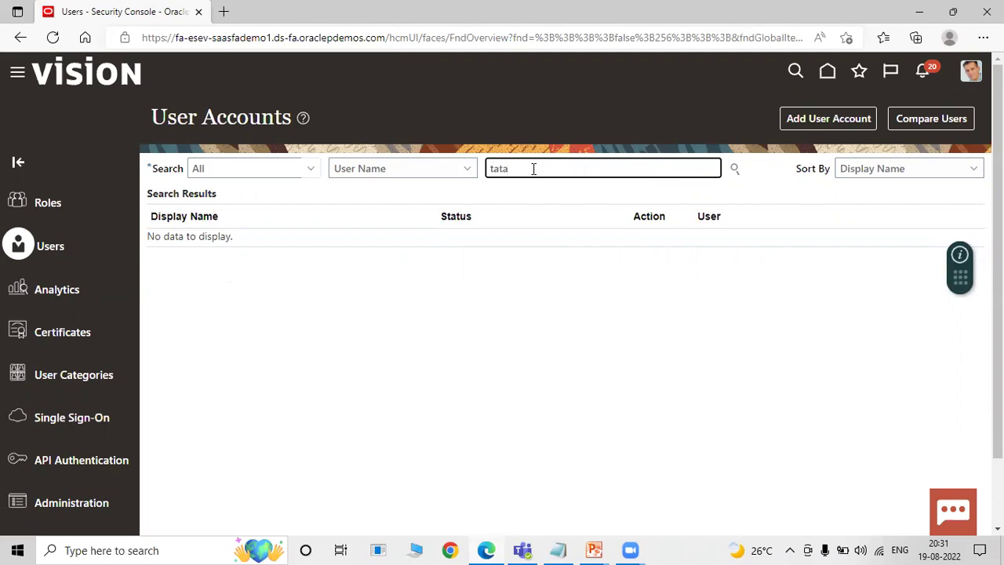
pyautogui.click(471, 171)
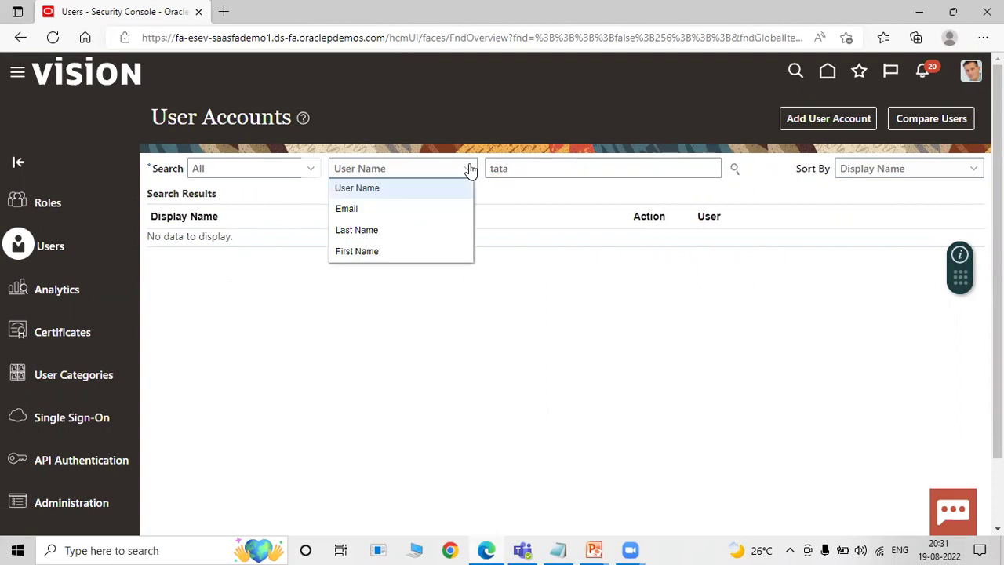
pyautogui.click(570, 306)
pyautogui.click(738, 173)
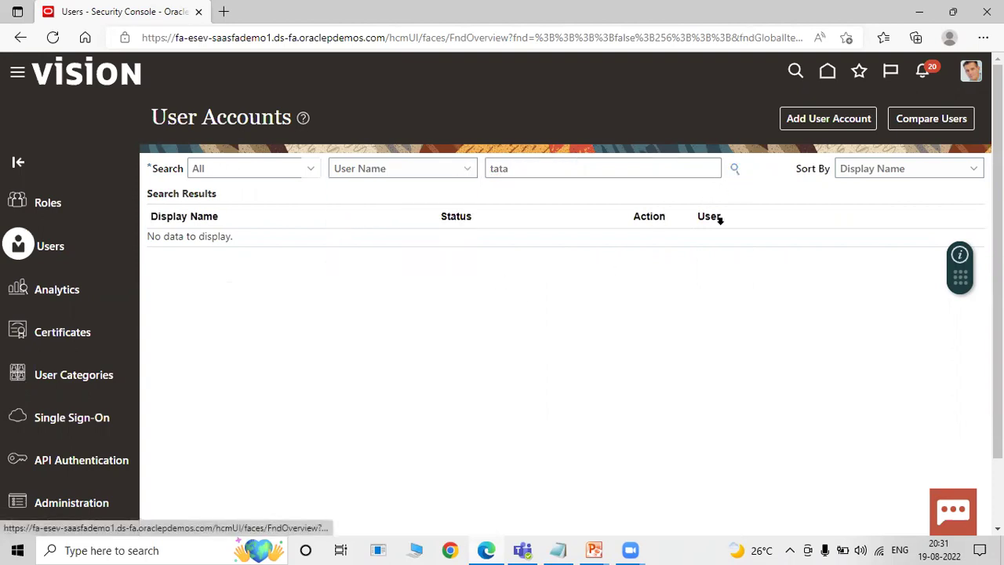
pyautogui.click(157, 255)
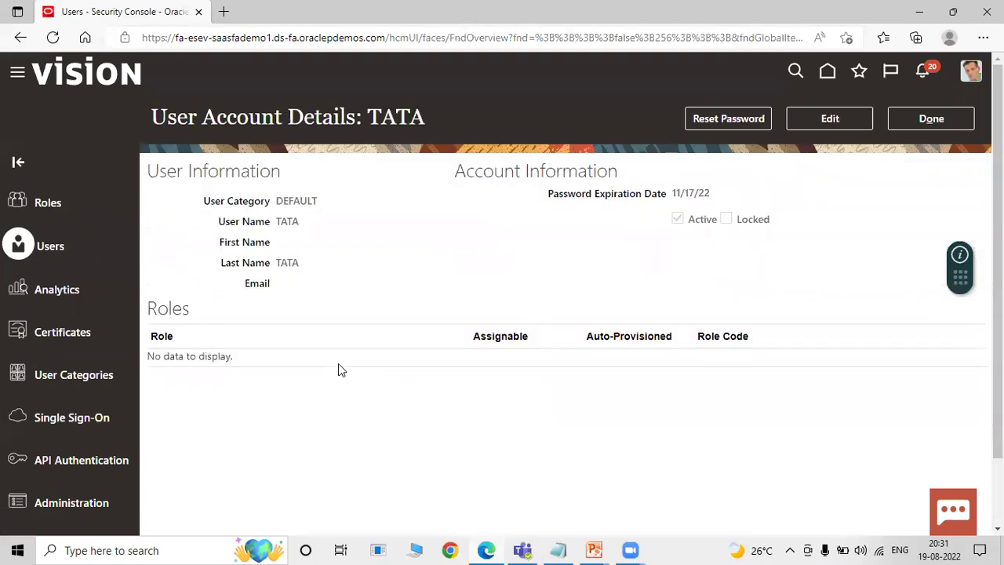
# Edit TATA's account and search the Add Role Membership box for 'application imp'.
pyautogui.click(810, 118)
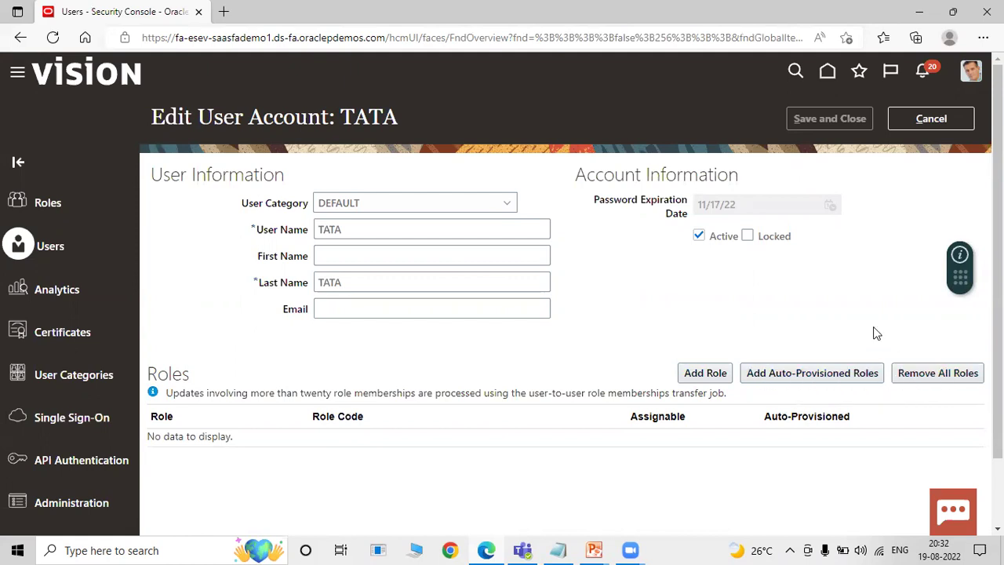
pyautogui.click(706, 372)
pyautogui.click(439, 149)
pyautogui.write('applica')
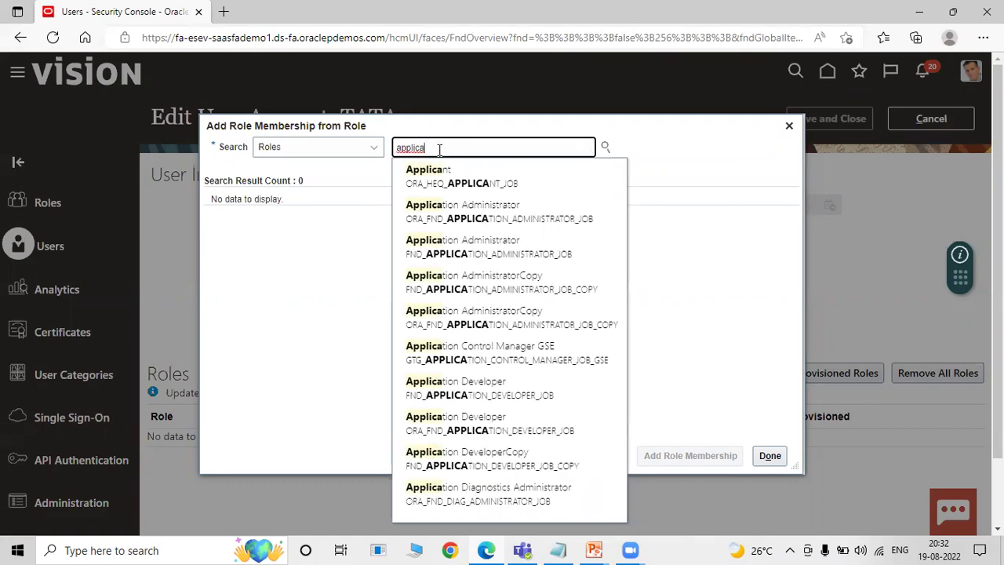
pyautogui.write('tion')
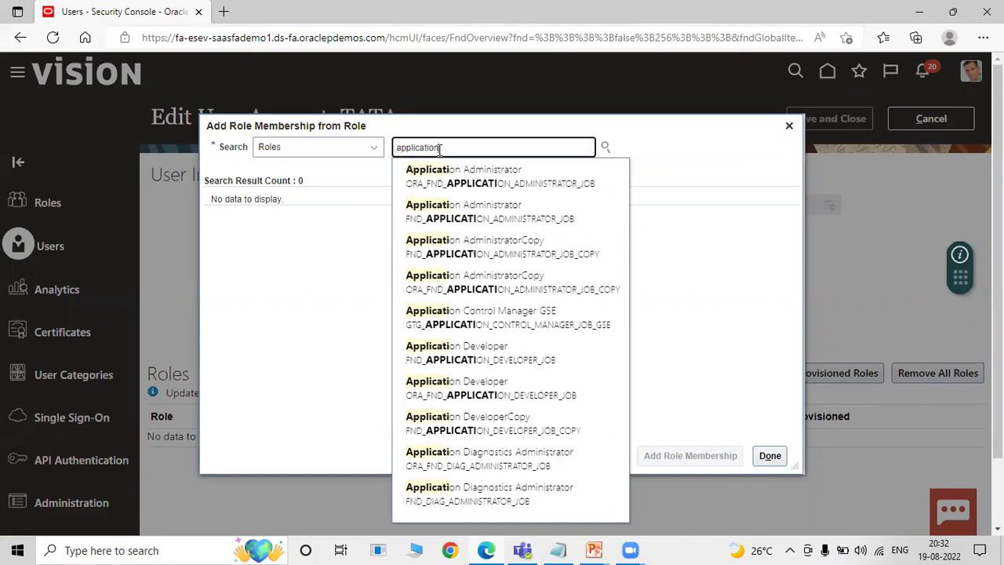
pyautogui.write(' imp')
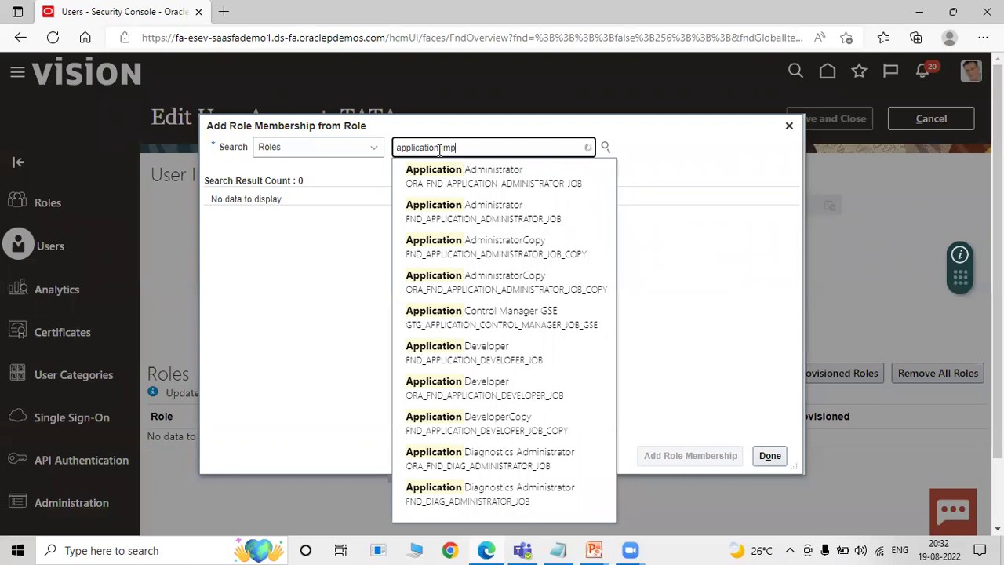
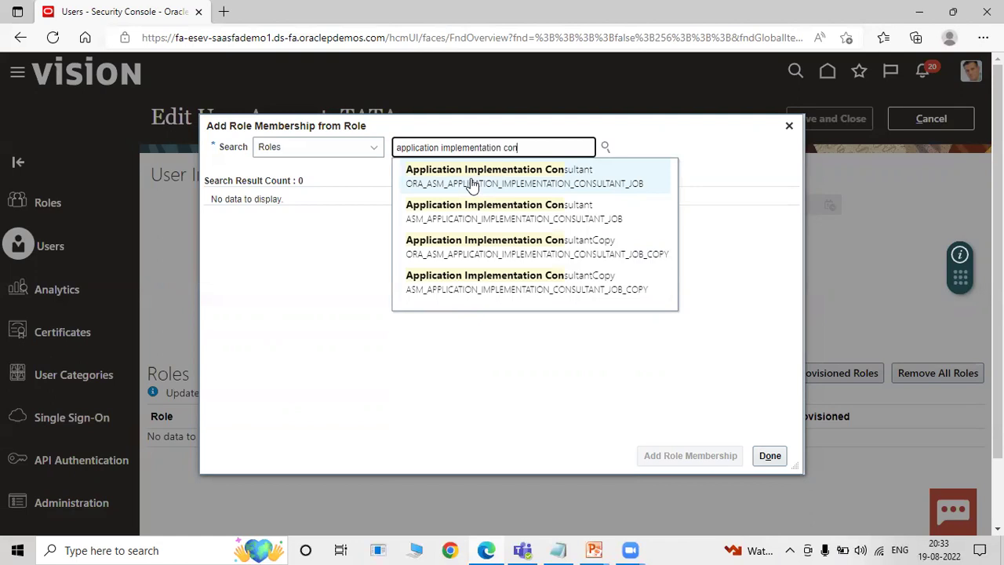
# Add the Application Implementation Consultant role to TATA's role memberships.
pyautogui.click(473, 183)
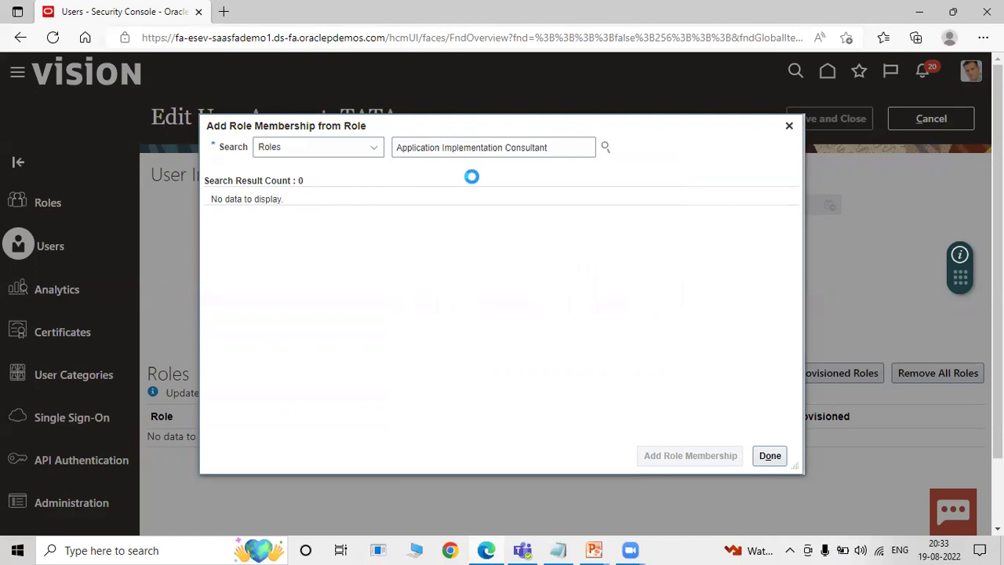
pyautogui.click(455, 201)
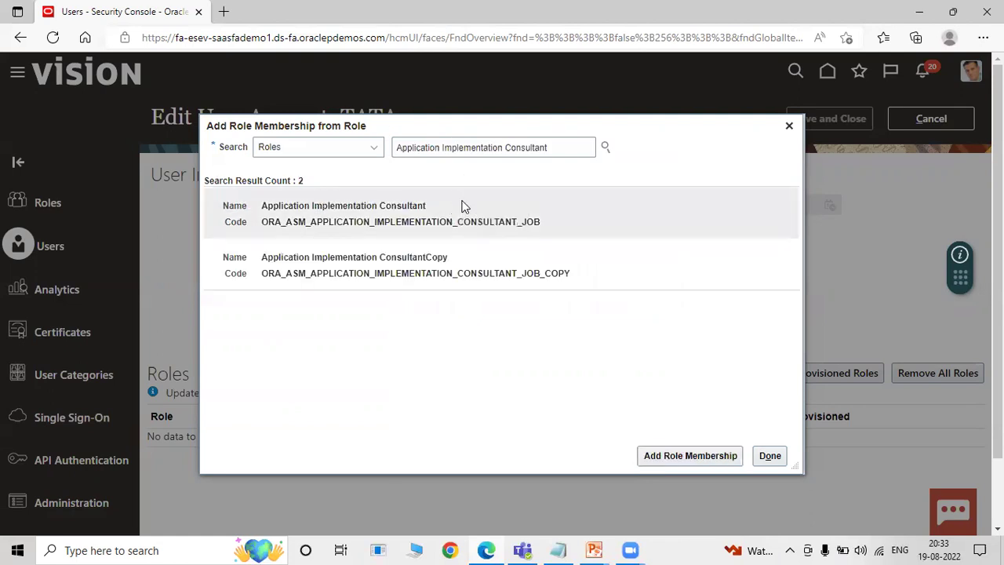
pyautogui.click(696, 457)
# Search for and add the IT Security Manager role, then finish adding roles.
pyautogui.click(531, 148)
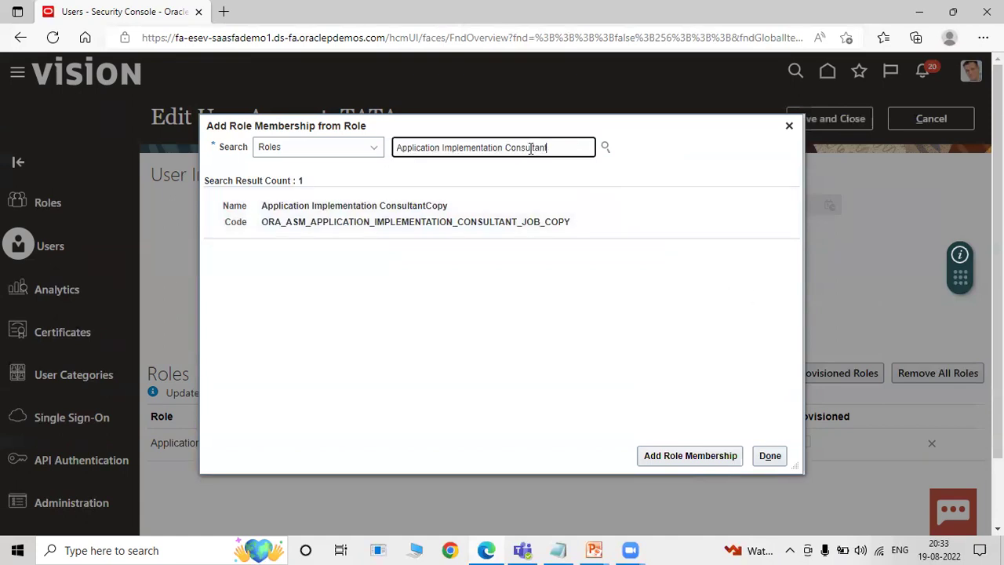
pyautogui.hotkey('ctrl', 'a')
pyautogui.press('BackSpace')
pyautogui.write('it')
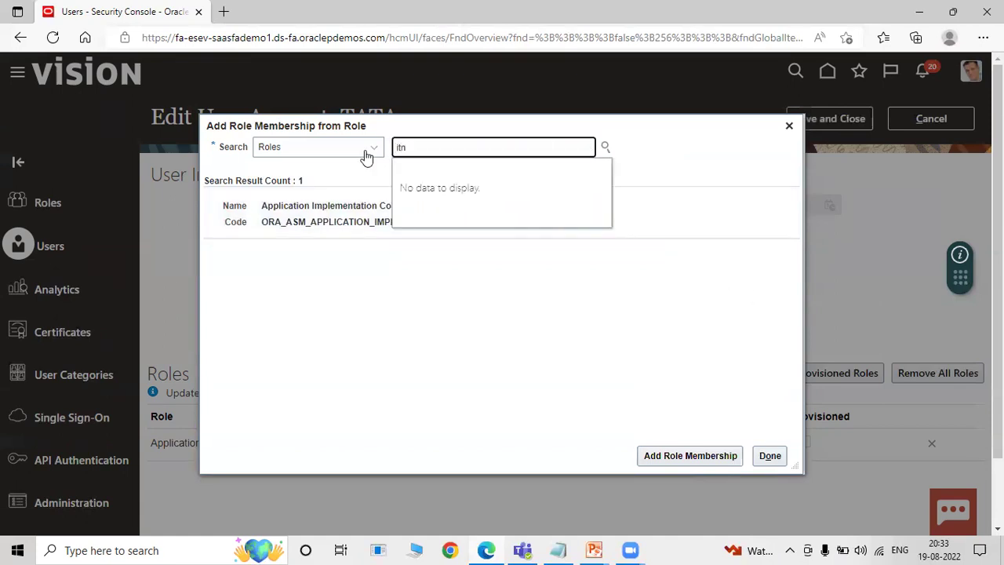
pyautogui.write(' s')
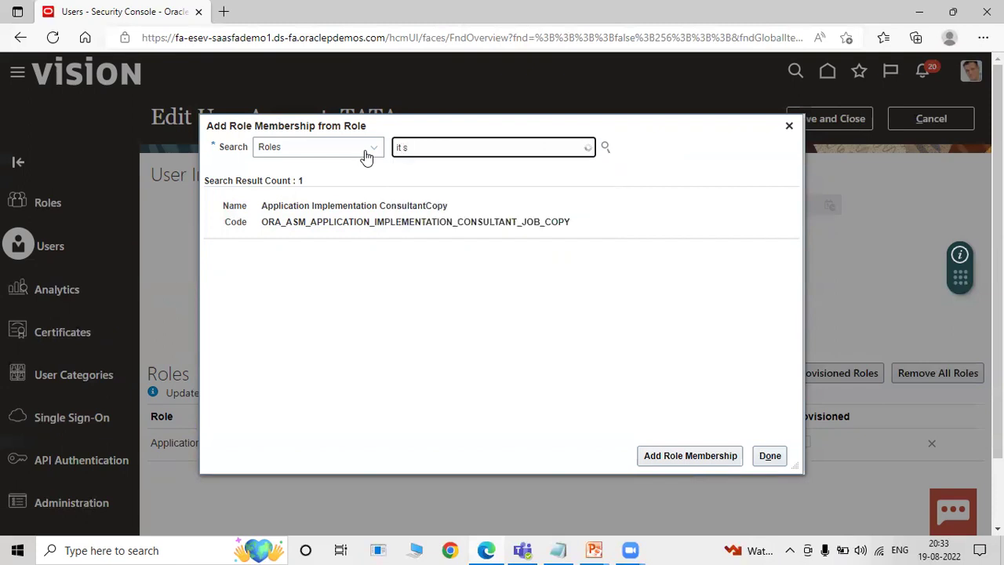
pyautogui.write('ecuy')
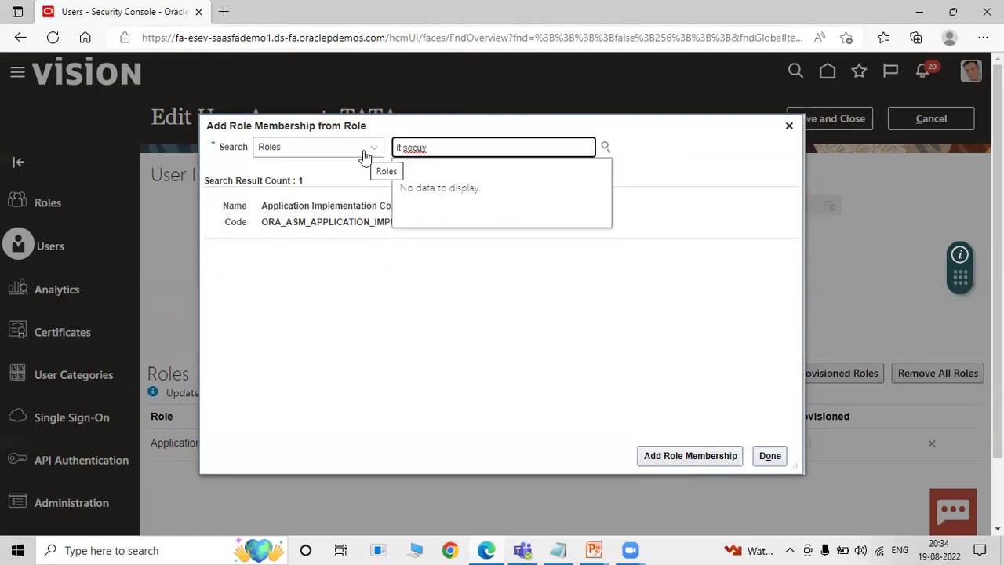
pyautogui.press('BackSpace')
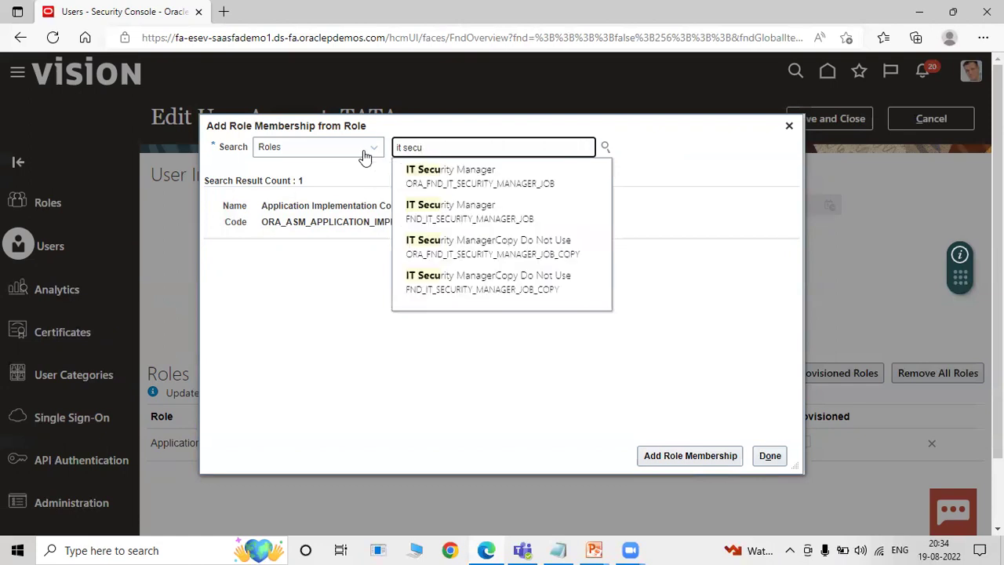
pyautogui.click(452, 178)
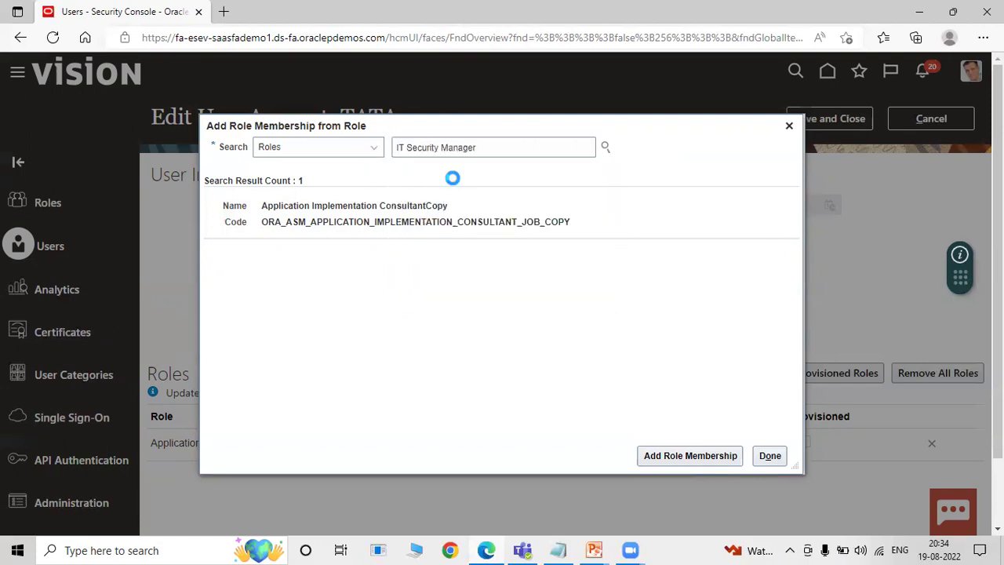
pyautogui.click(449, 210)
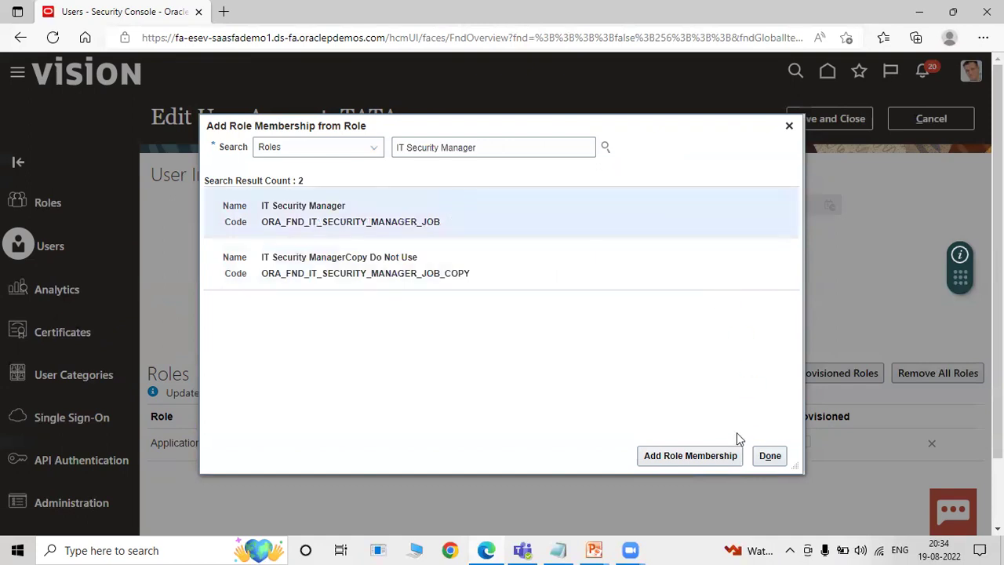
pyautogui.click(716, 459)
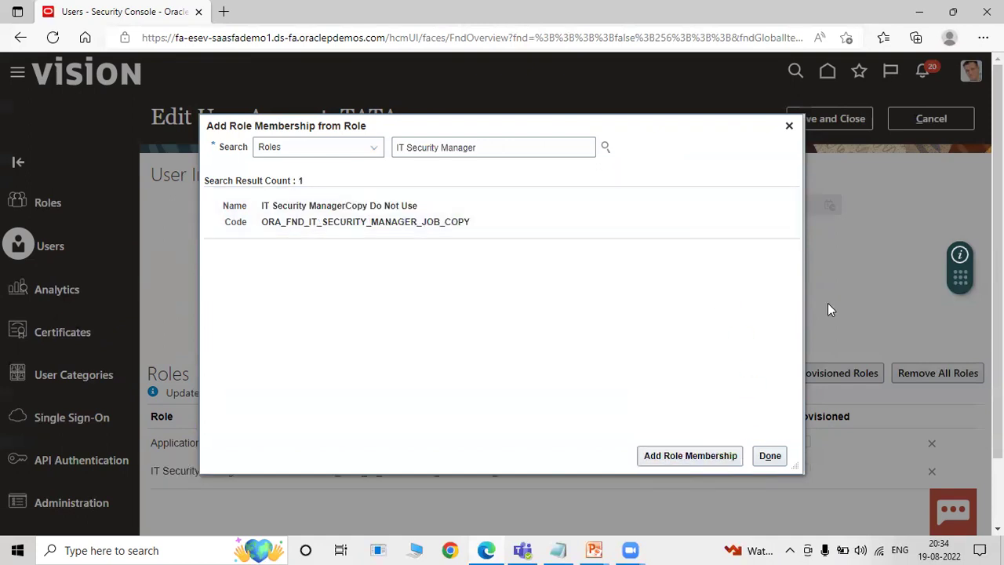
pyautogui.click(770, 456)
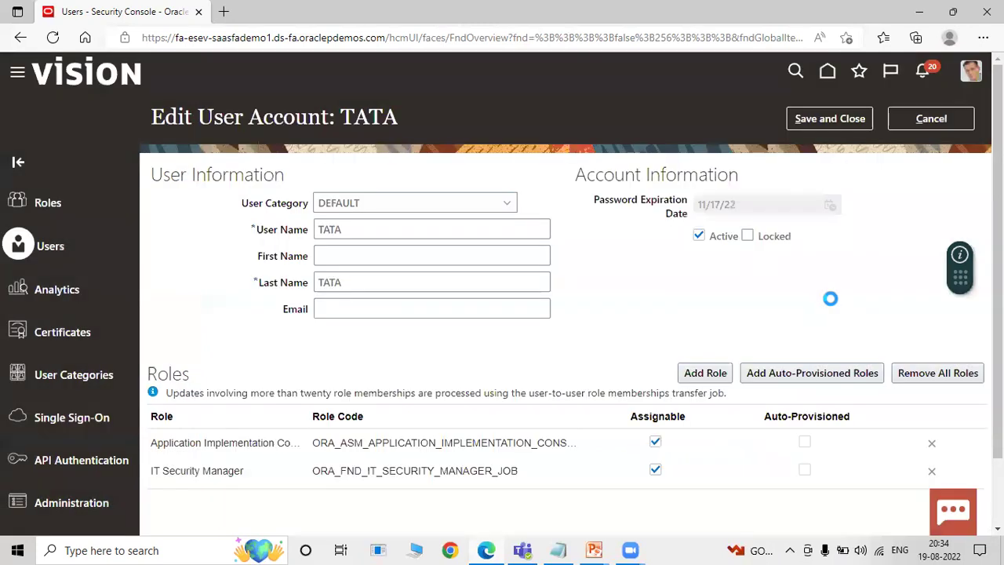
# Save TATA's edited account with both roles and close User Account Details.
pyautogui.scroll(-1, 832, 298)
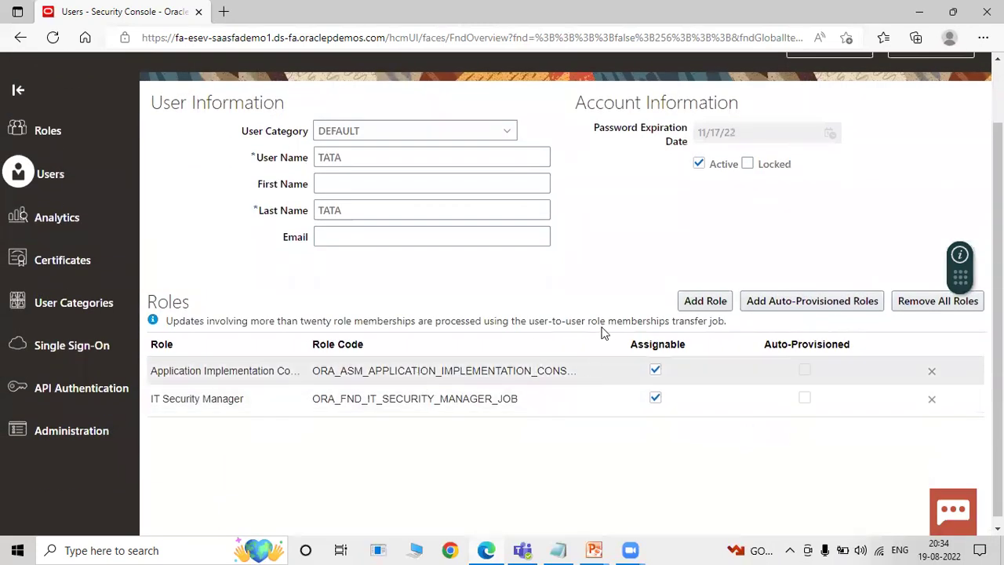
pyautogui.scroll(1, 643, 265)
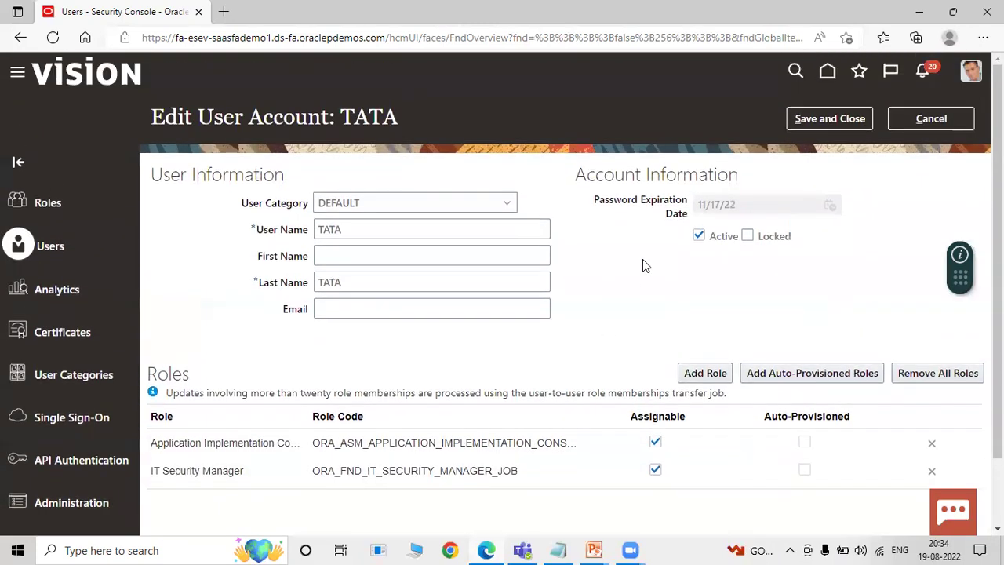
pyautogui.scroll(-1, 706, 274)
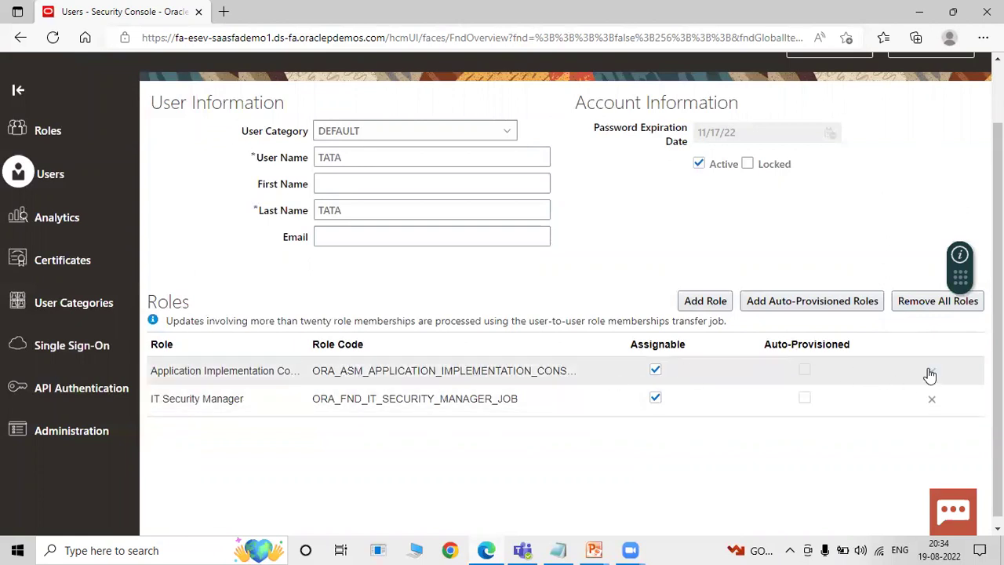
pyautogui.scroll(2, 781, 236)
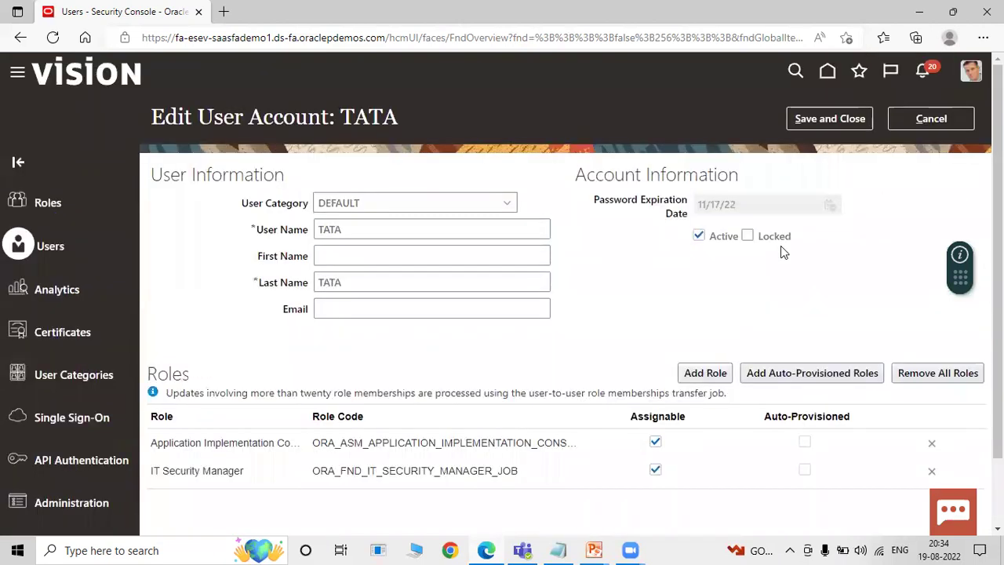
pyautogui.click(830, 118)
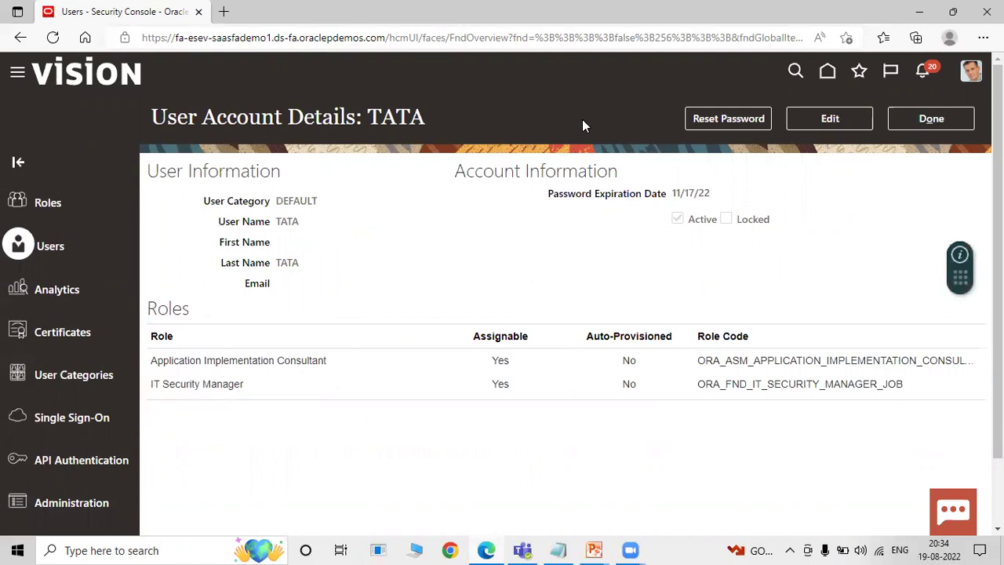
pyautogui.click(932, 119)
# Go to Scheduled Processes under Tools in the Navigator.
pyautogui.click(18, 77)
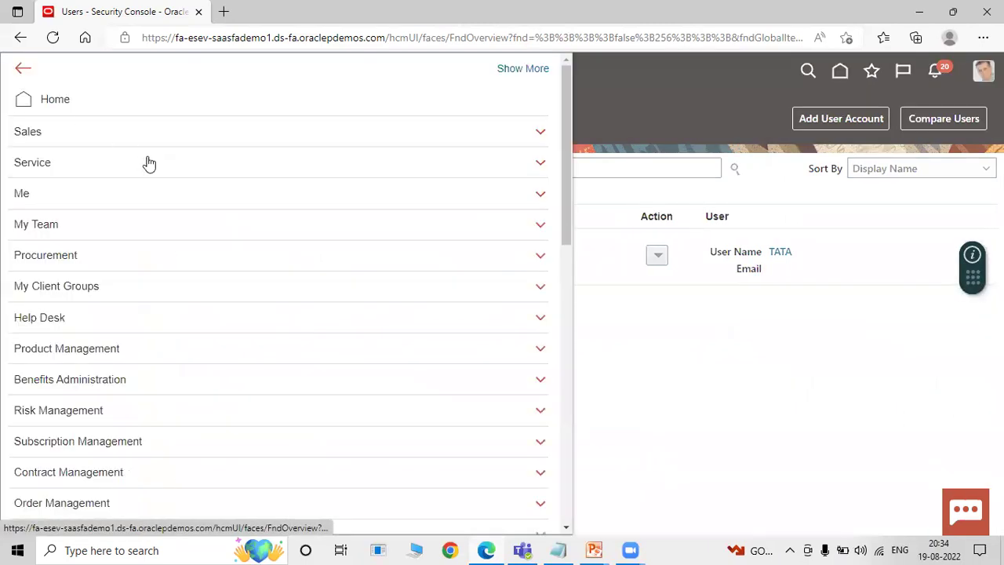
pyautogui.scroll(-8, 146, 162)
pyautogui.scroll(-3, 149, 163)
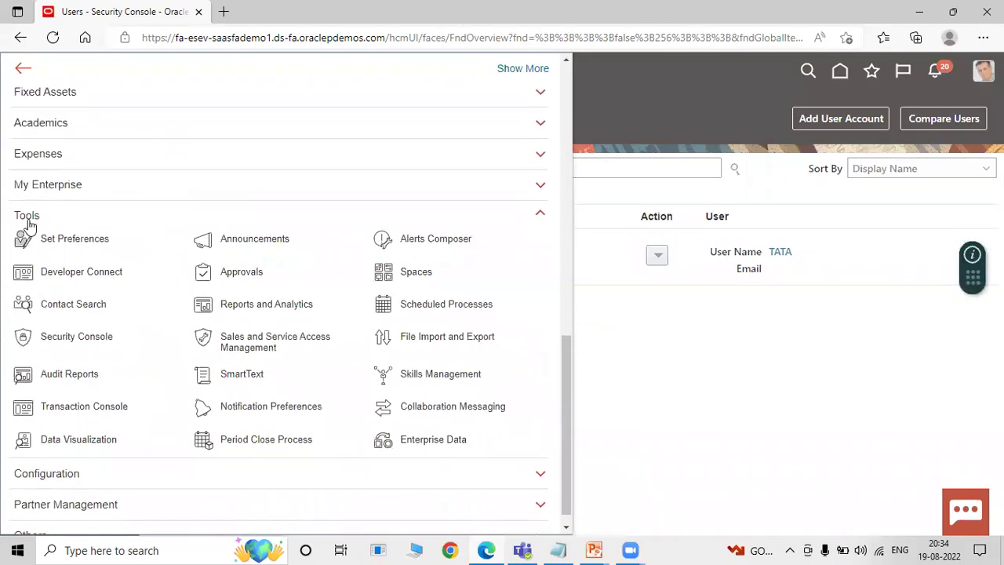
pyautogui.click(431, 306)
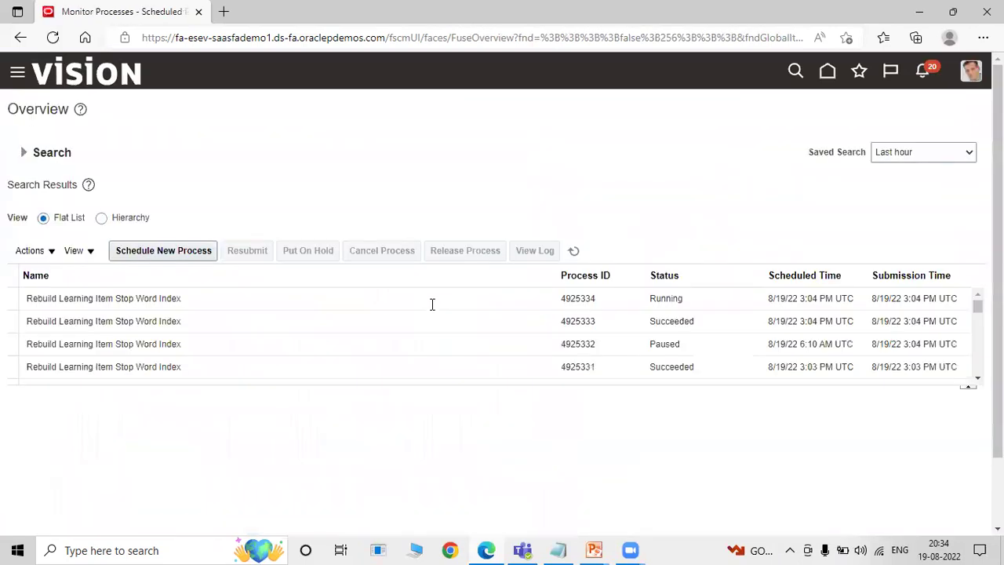
pyautogui.click(171, 258)
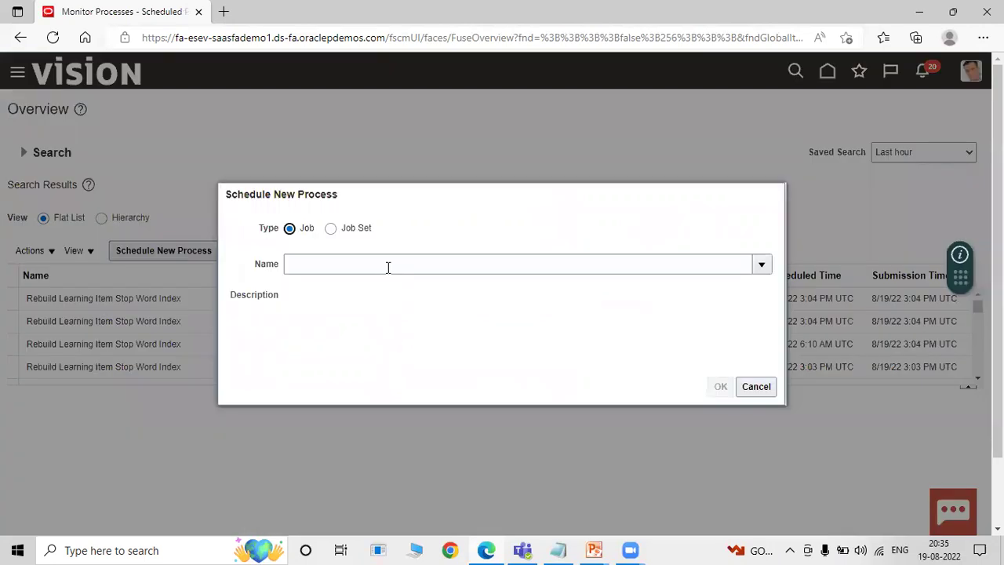
# Search process names for 'LDAP' and choose the Retrieve Latest LDAP Changes job.
pyautogui.click(388, 267)
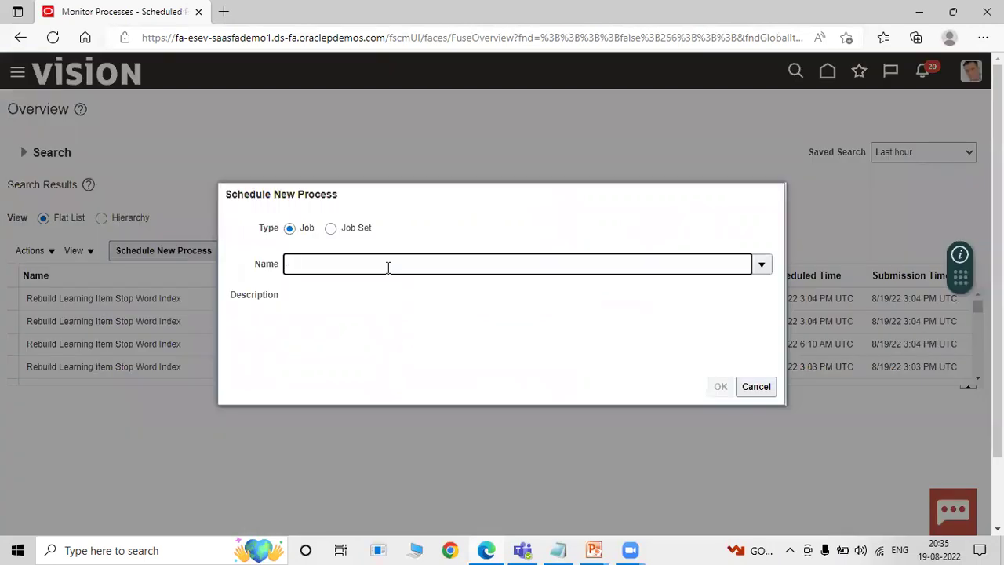
pyautogui.write('LDAP')
pyautogui.press('Tab')
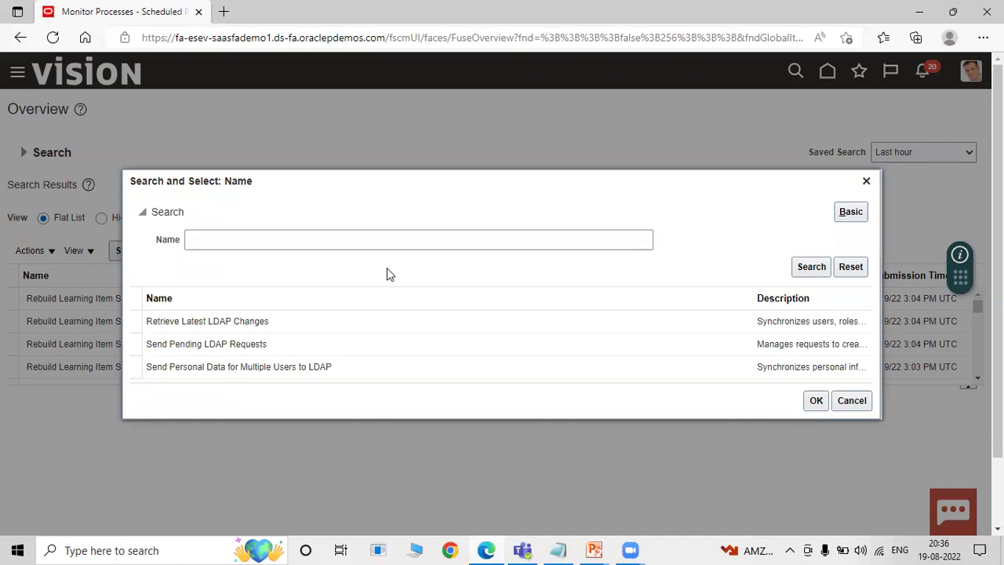
pyautogui.click(352, 329)
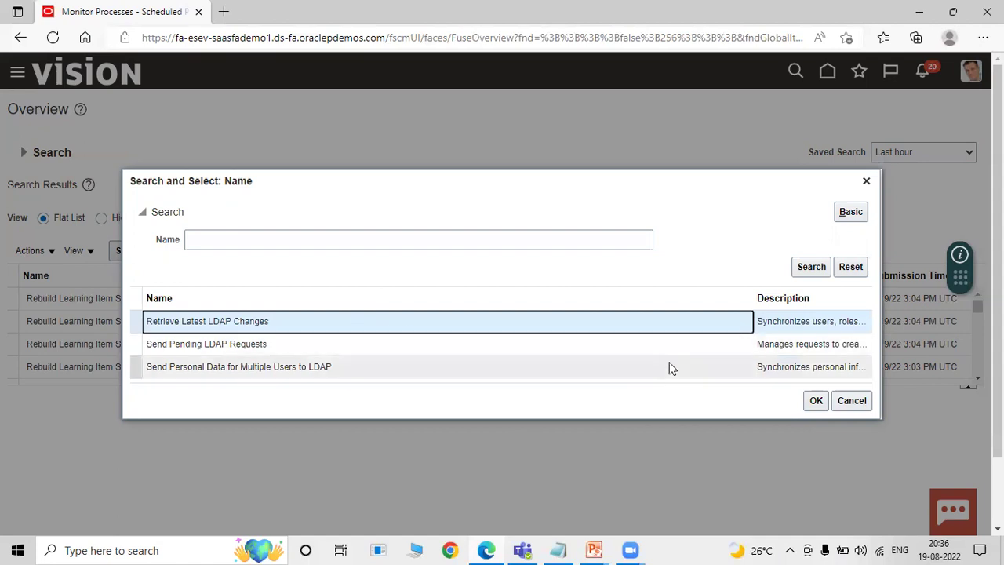
pyautogui.click(817, 402)
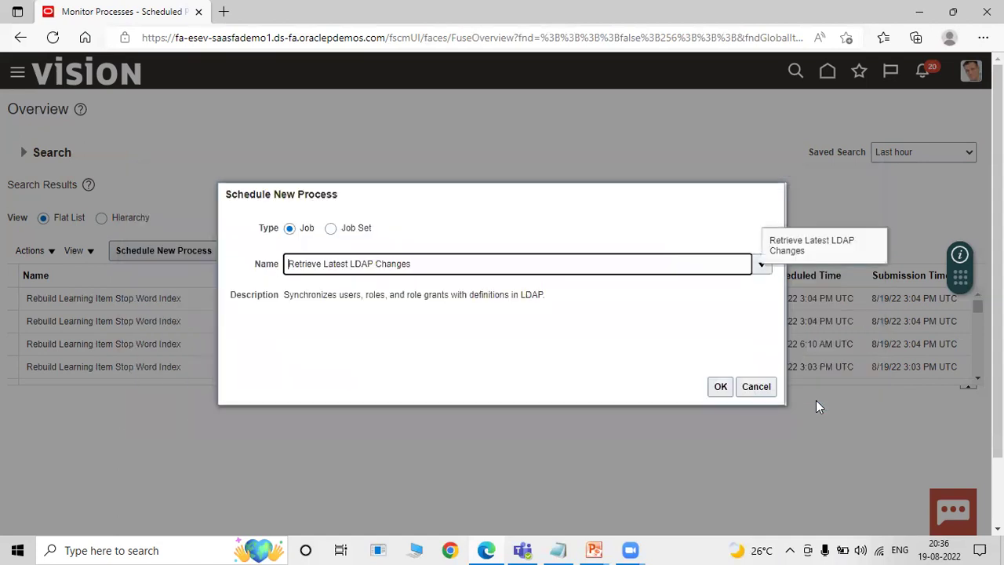
# Open the process details and review advanced scheduling, leaving the frequency at Once.
pyautogui.click(719, 388)
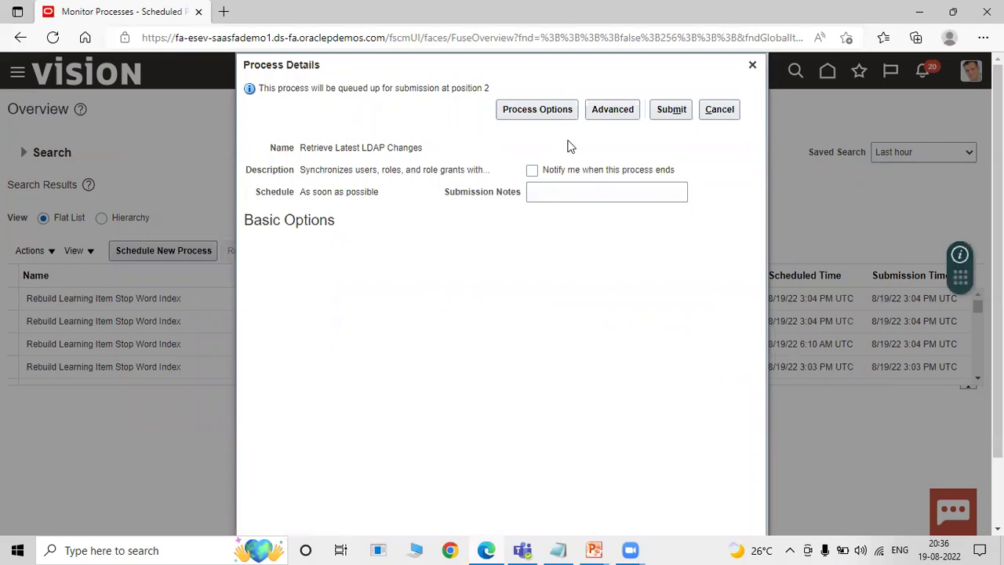
pyautogui.click(619, 114)
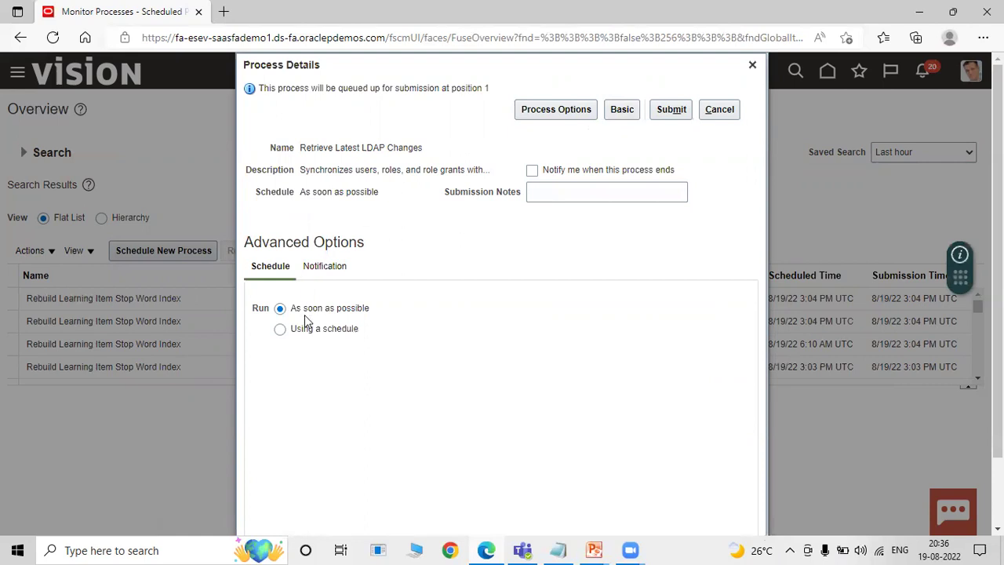
pyautogui.click(281, 330)
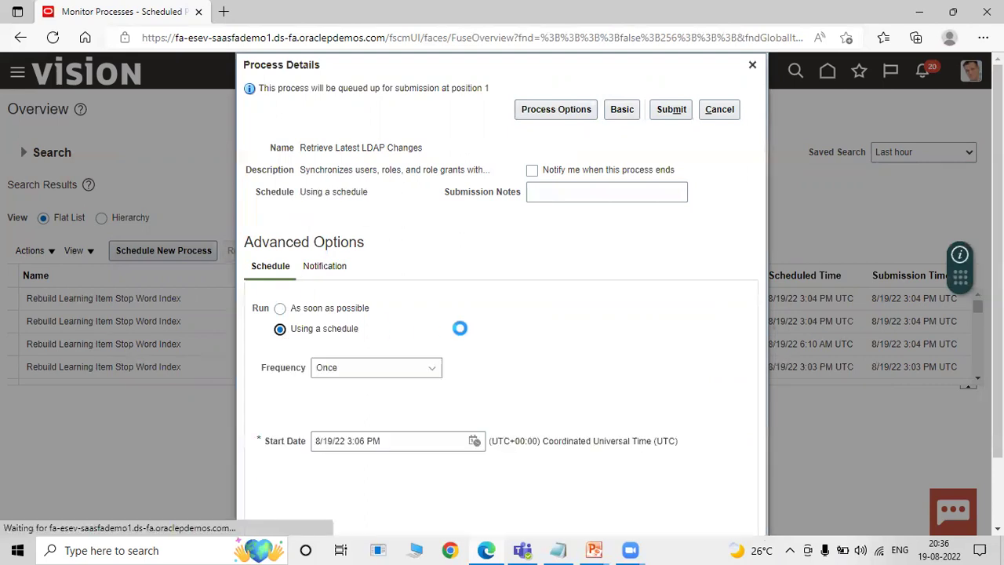
pyautogui.scroll(-1, 459, 331)
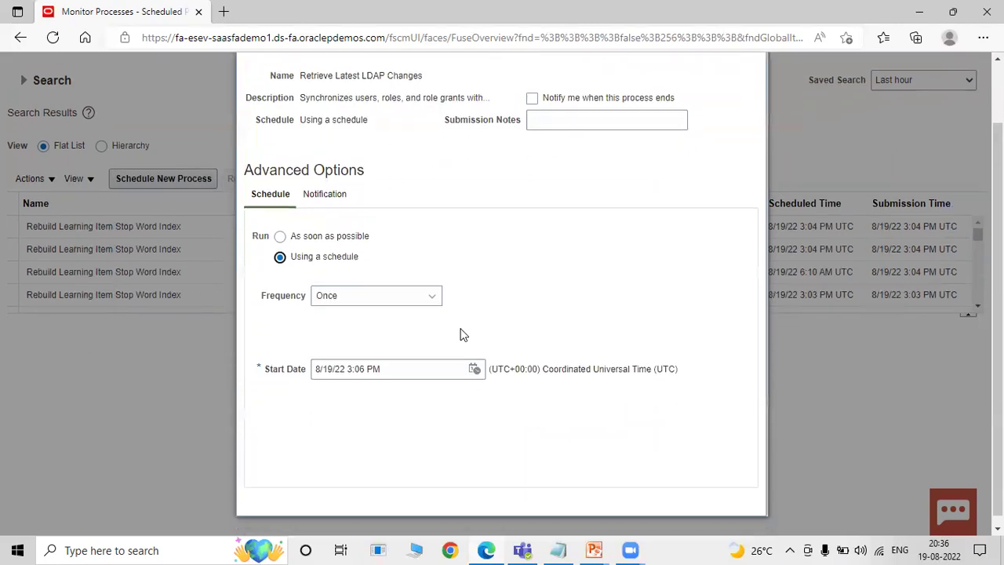
pyautogui.click(431, 301)
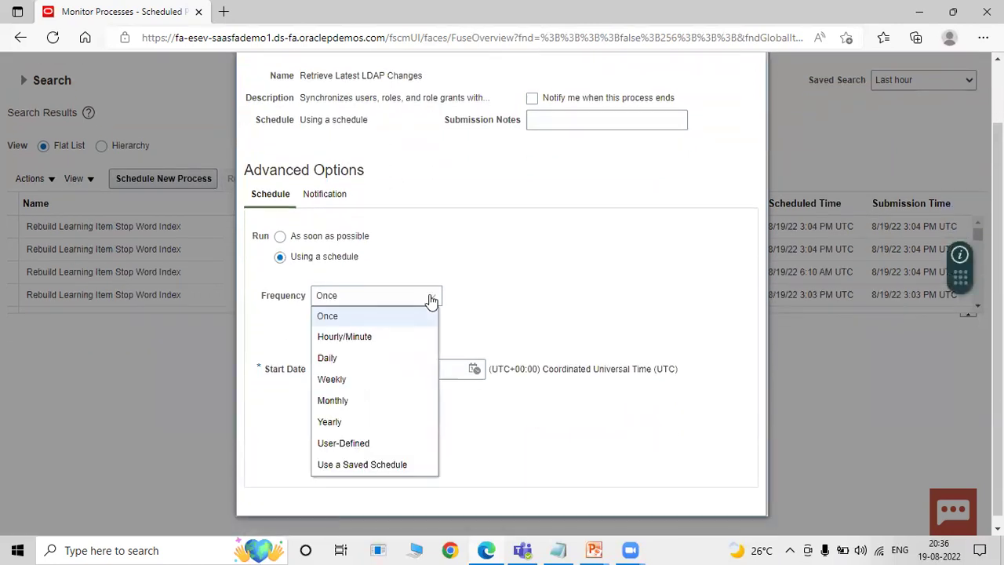
pyautogui.click(535, 303)
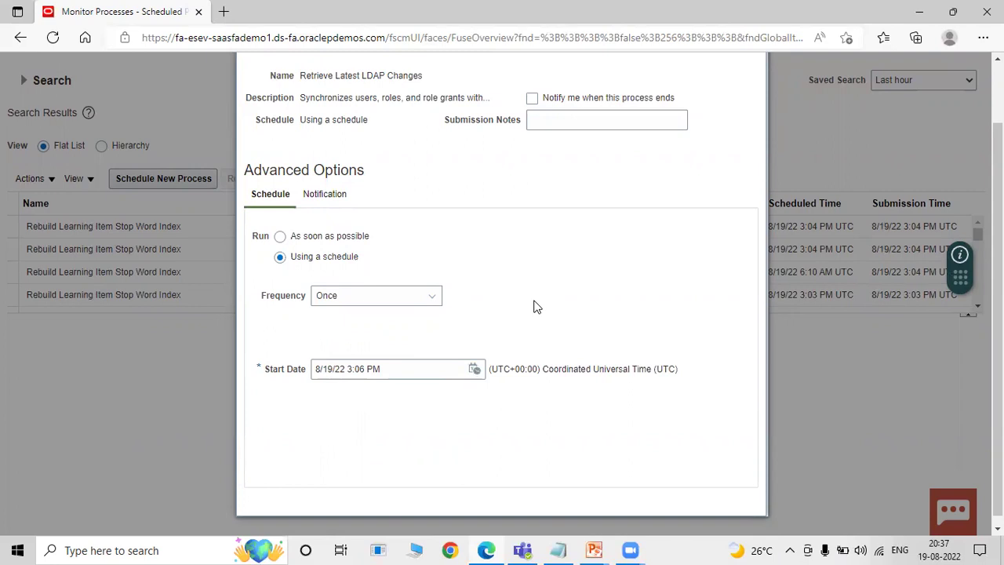
# Set Run to 'As soon as possible', submit as process 4925344, and dismiss the confirmation.
pyautogui.scroll(1, 535, 306)
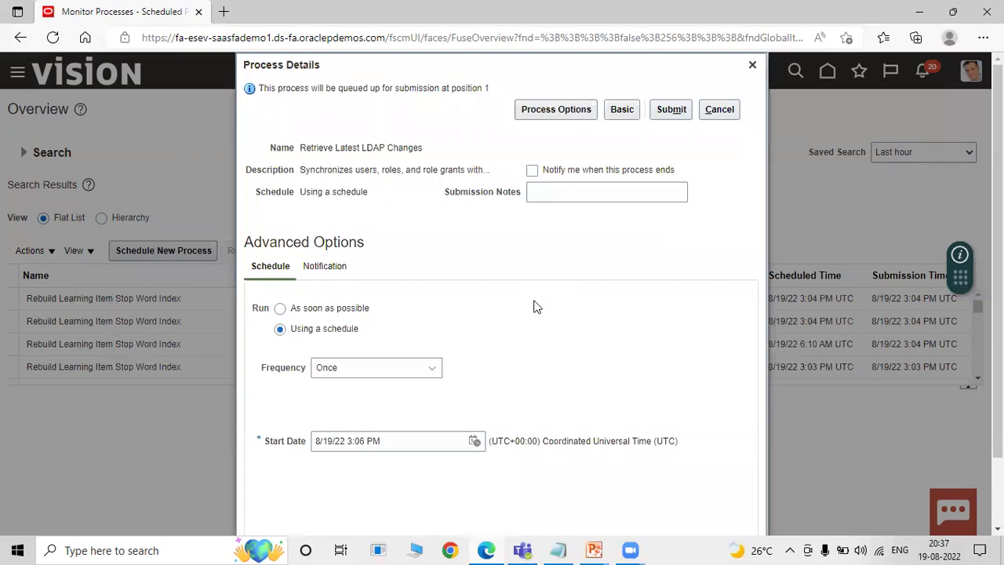
pyautogui.click(280, 309)
pyautogui.click(671, 110)
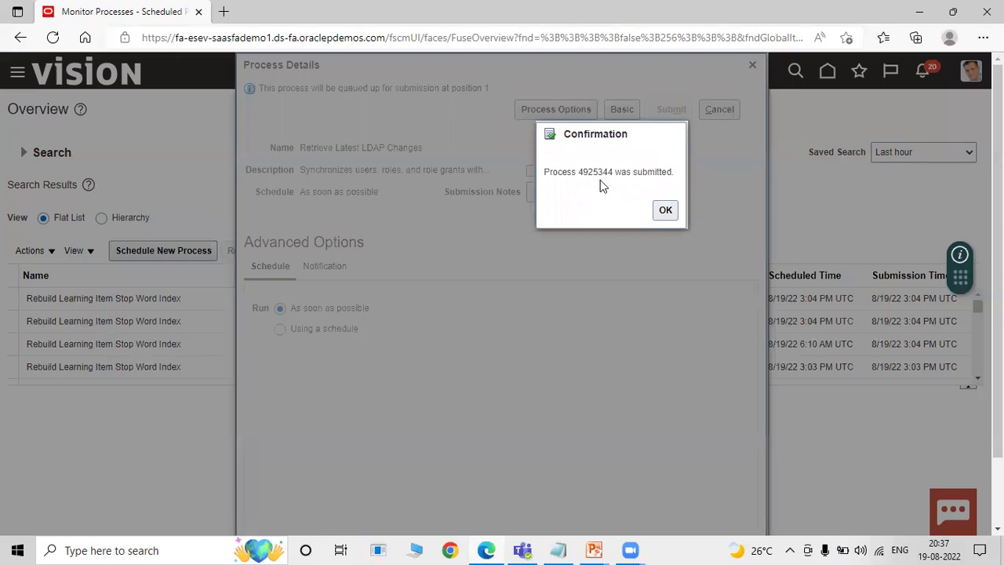
pyautogui.moveTo(594, 173); pyautogui.dragTo(615, 172)
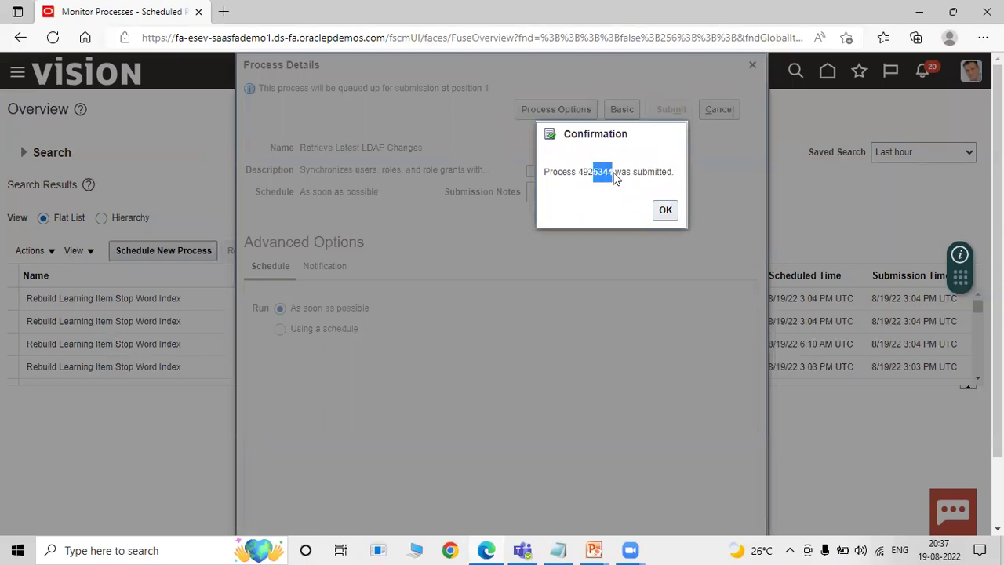
pyautogui.click(665, 212)
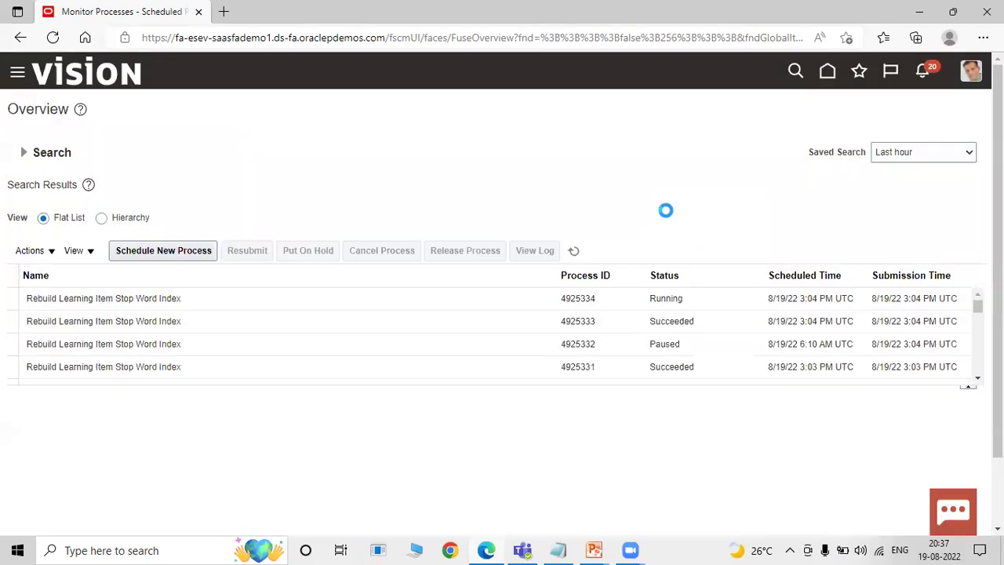
# Refresh the Scheduled Processes search results five times to update run statuses.
pyautogui.click(574, 251)
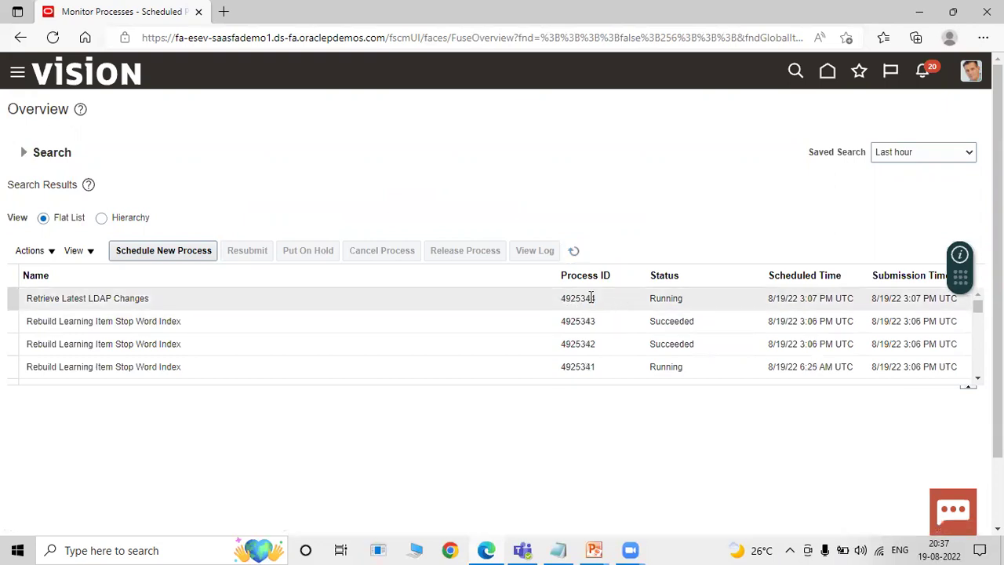
pyautogui.click(573, 253)
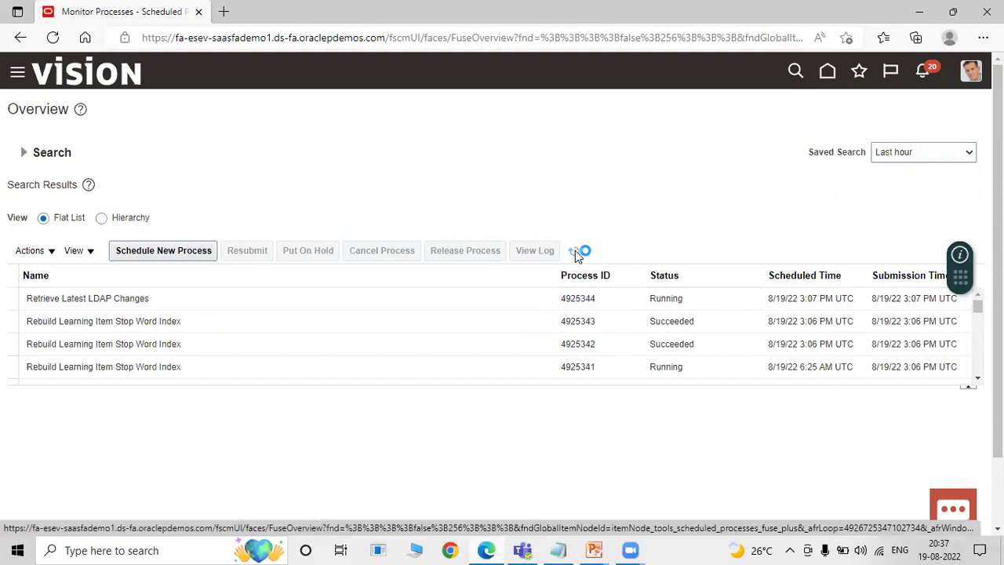
pyautogui.click(575, 253)
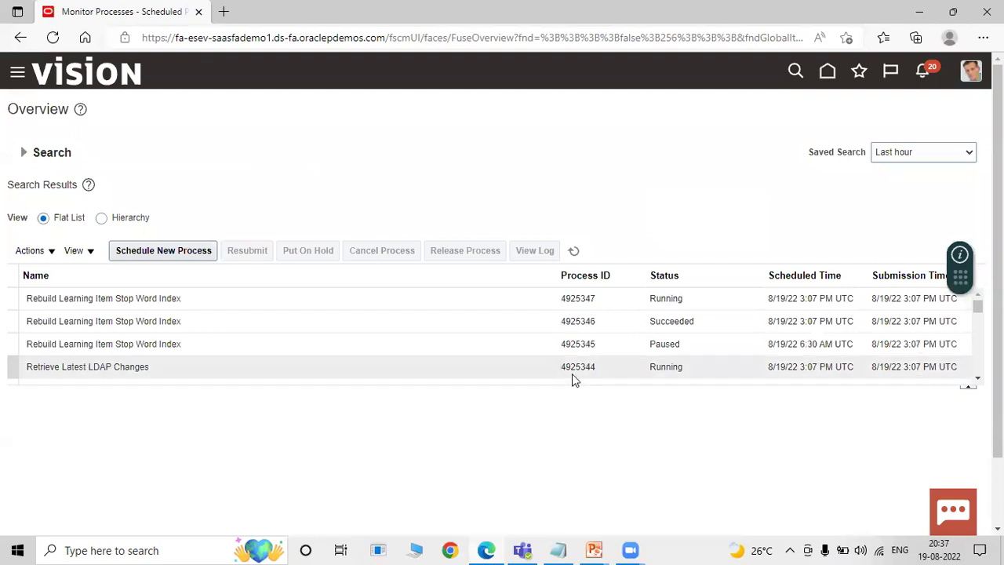
pyautogui.click(573, 250)
pyautogui.click(574, 252)
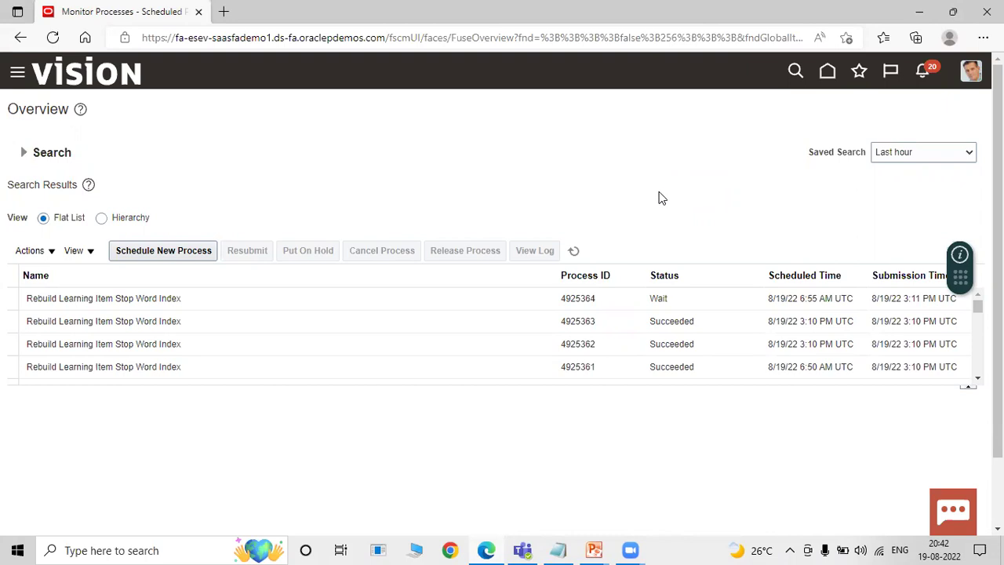
# Sign out of the administrator session from Settings and Actions and confirm.
pyautogui.click(970, 82)
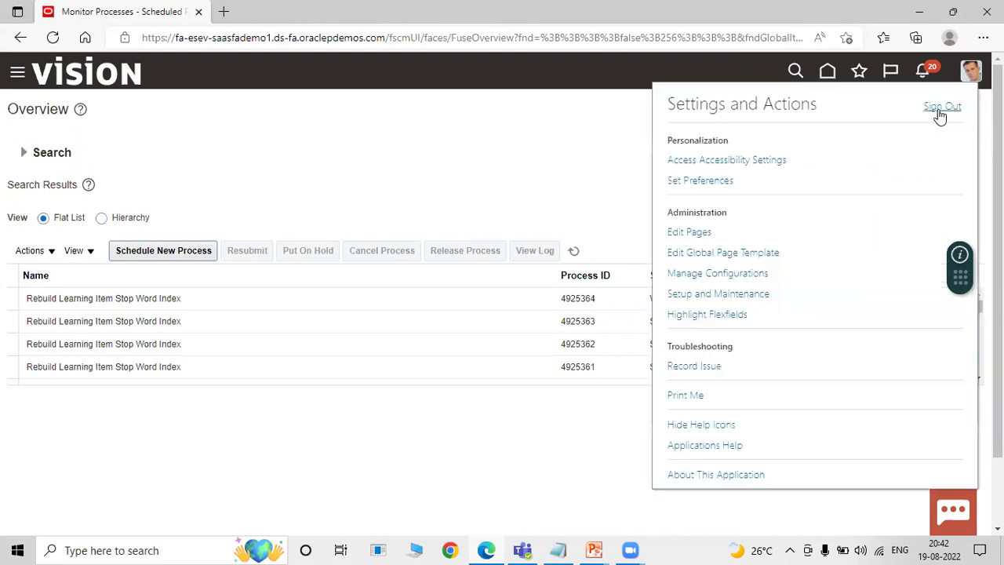
pyautogui.click(941, 108)
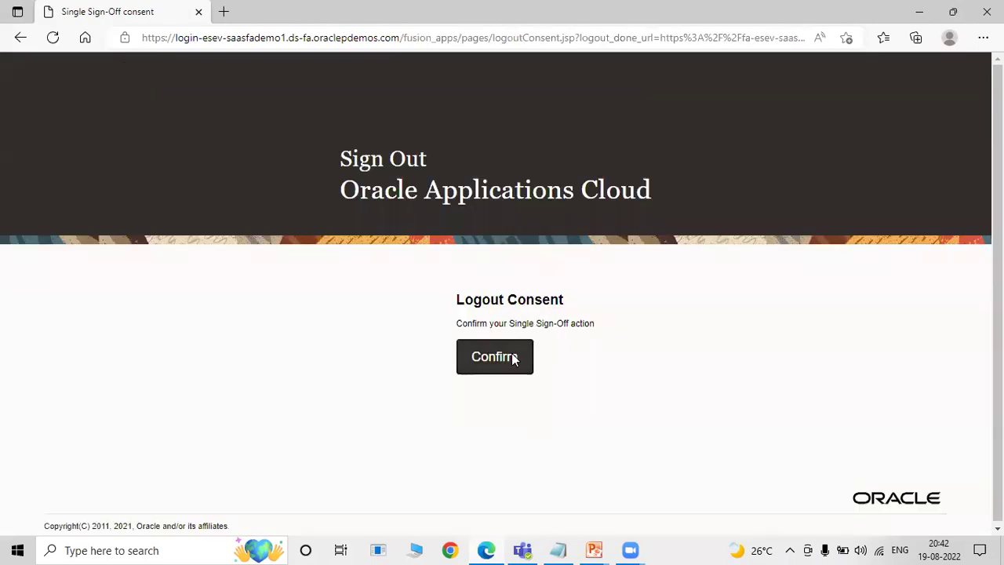
pyautogui.click(514, 358)
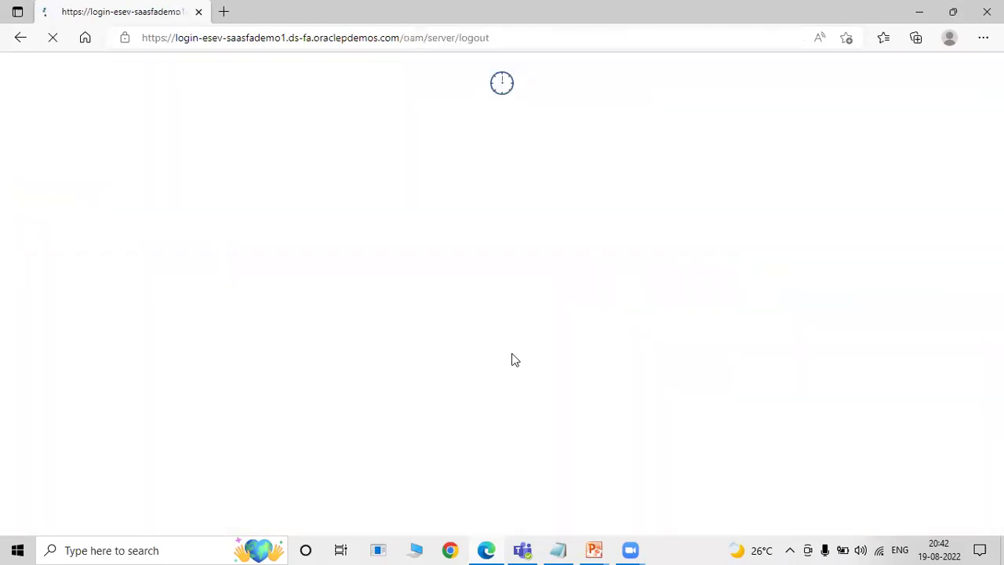
# Sign in as TATA with the new password, revealing it to verify before signing in.
pyautogui.write('tata')
pyautogui.press('Tab')
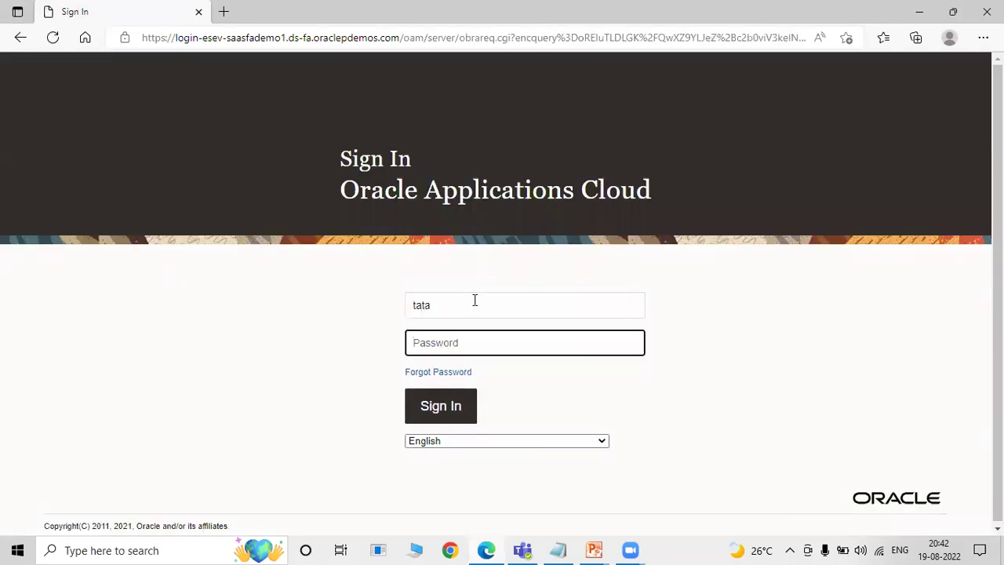
pyautogui.write('•••••••••')
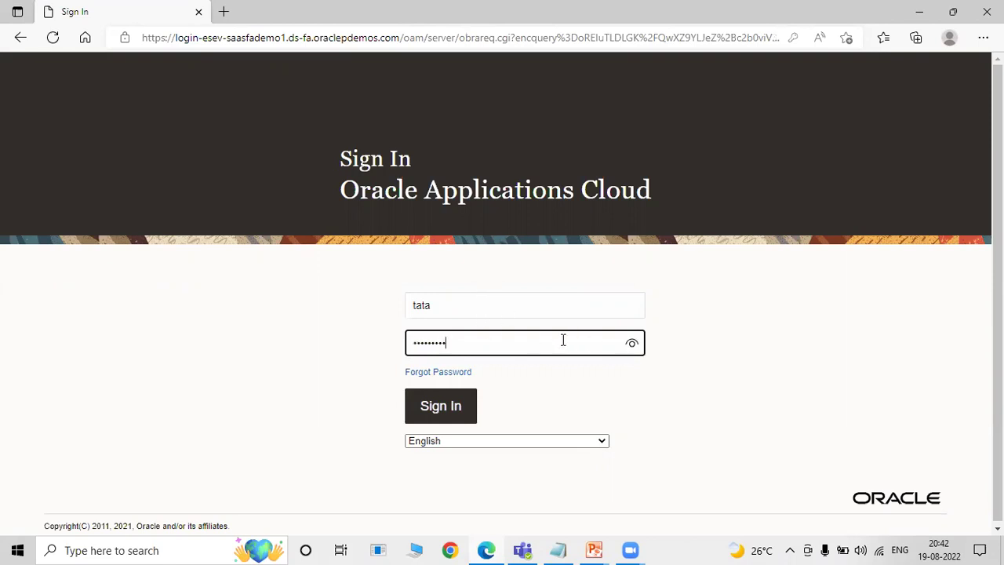
pyautogui.click(633, 345)
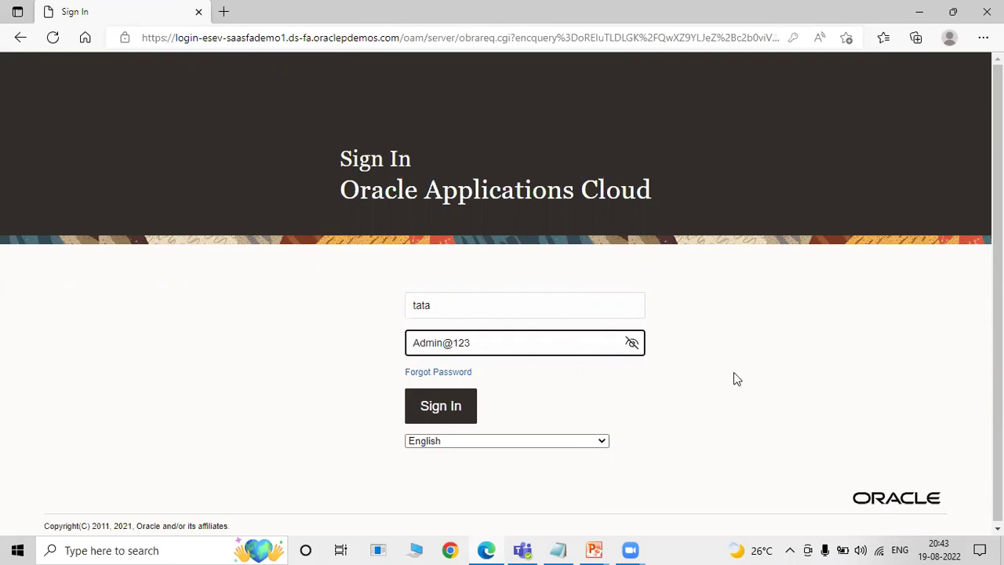
pyautogui.click(434, 408)
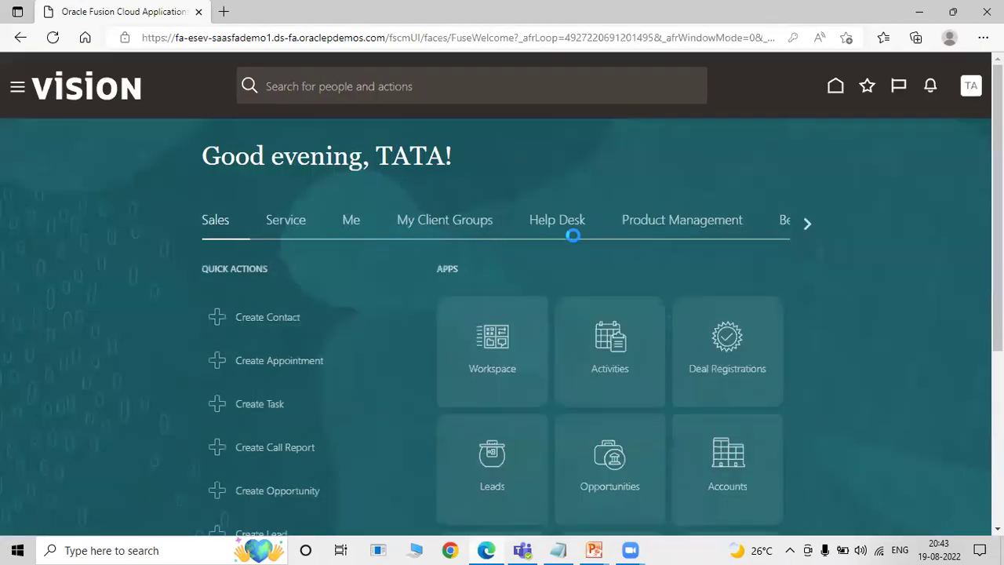
pyautogui.click(971, 87)
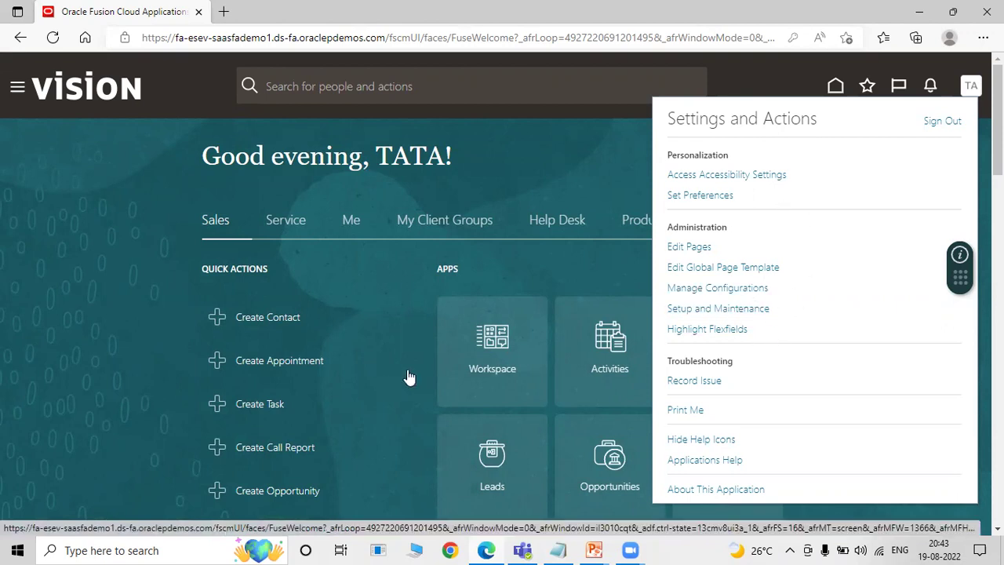
pyautogui.click(12, 91)
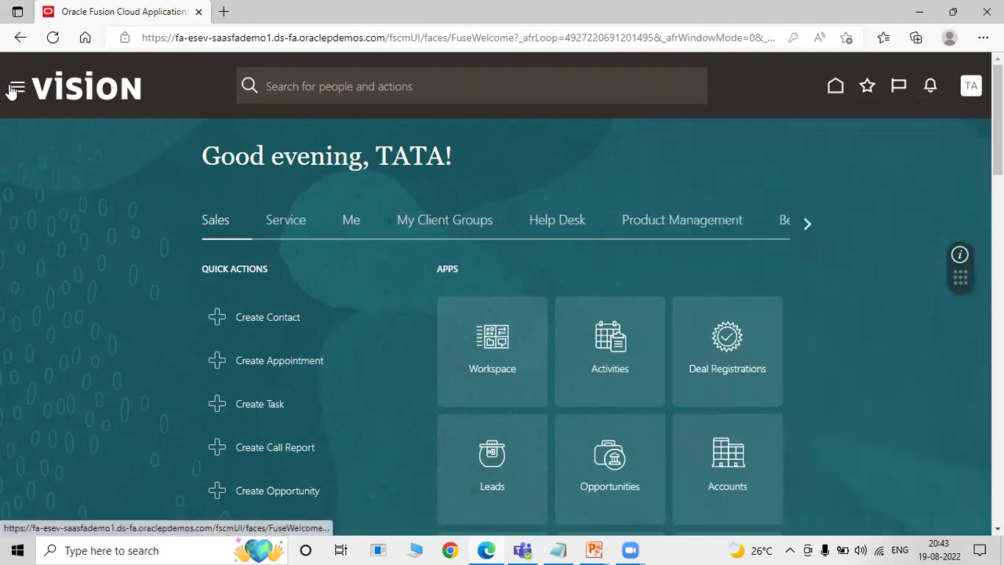
pyautogui.click(12, 91)
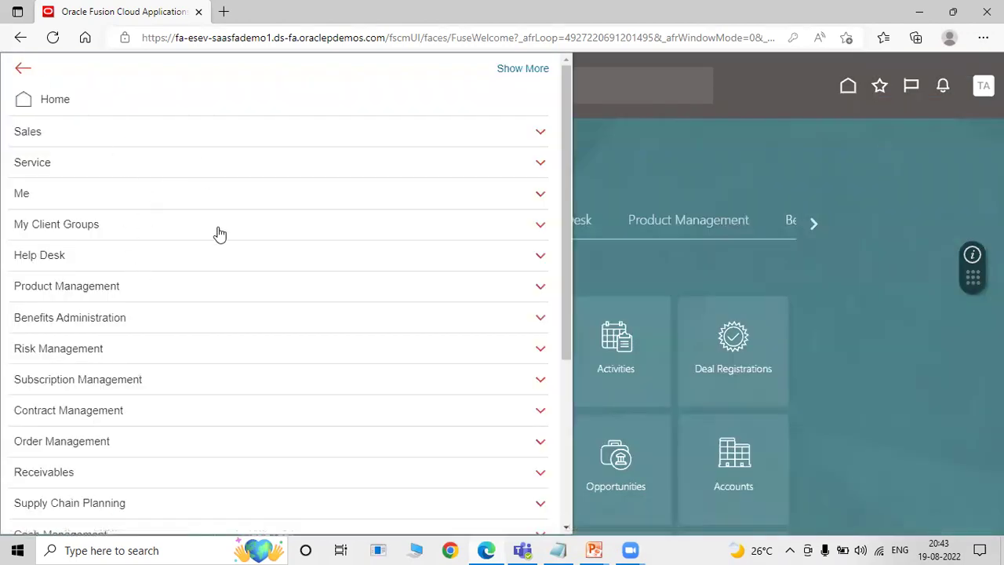
pyautogui.scroll(-3, 227, 247)
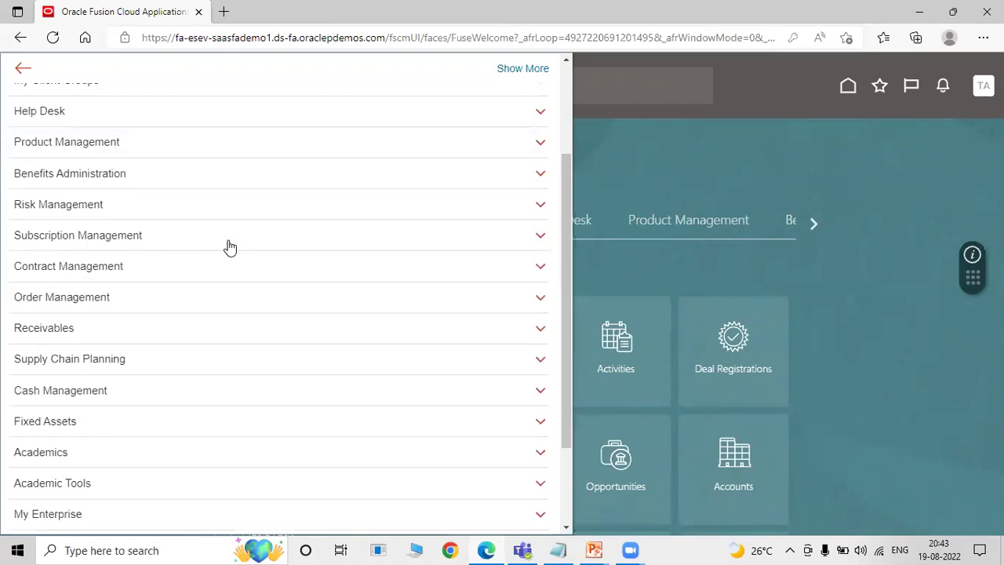
pyautogui.click(119, 422)
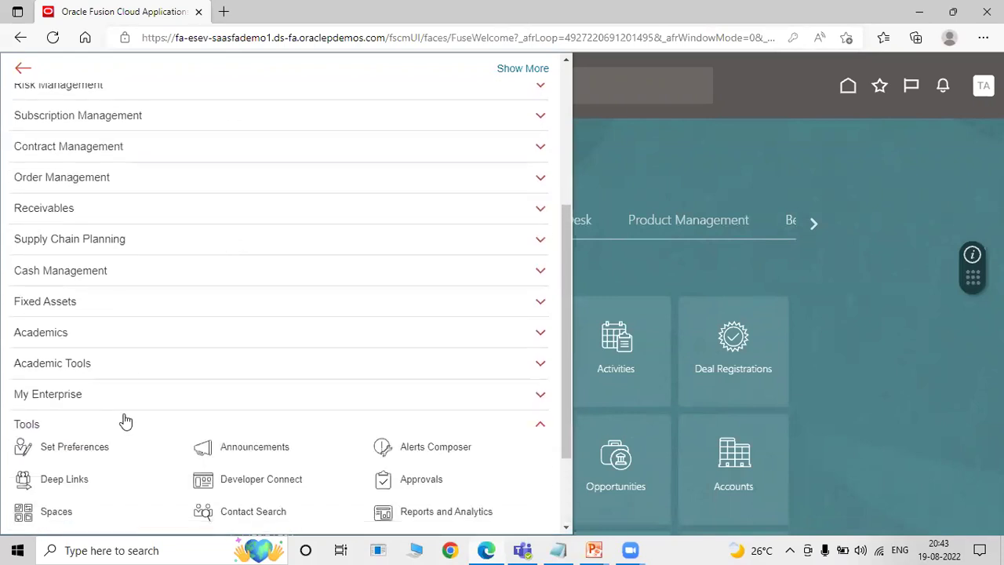
pyautogui.scroll(-2, 222, 236)
pyautogui.scroll(-1, 222, 237)
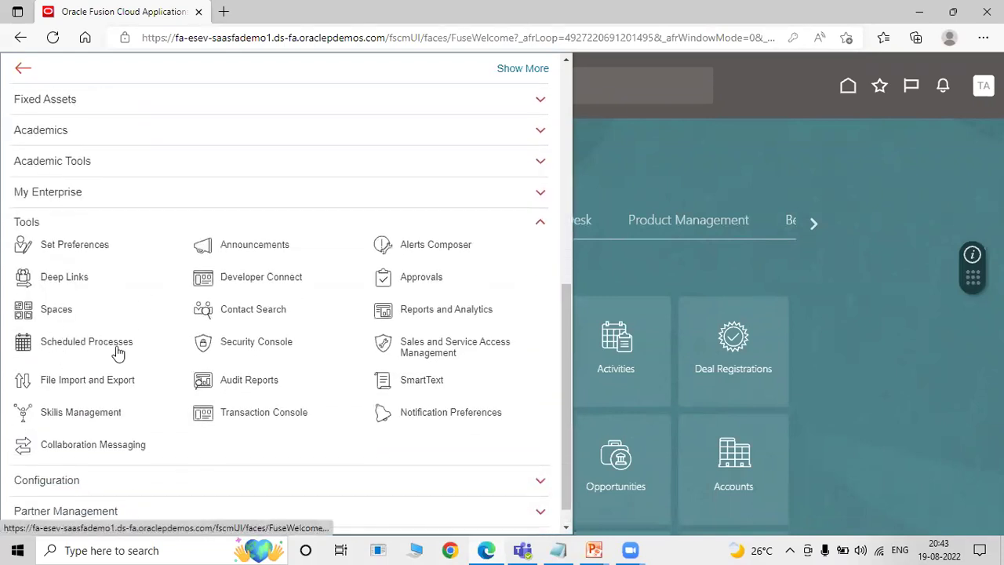
pyautogui.click(143, 228)
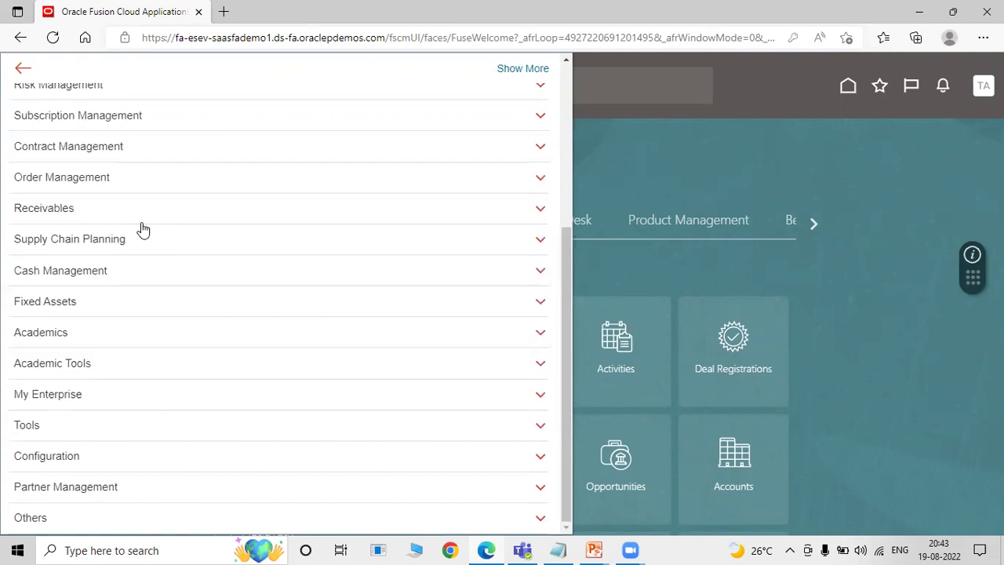
pyautogui.click(890, 173)
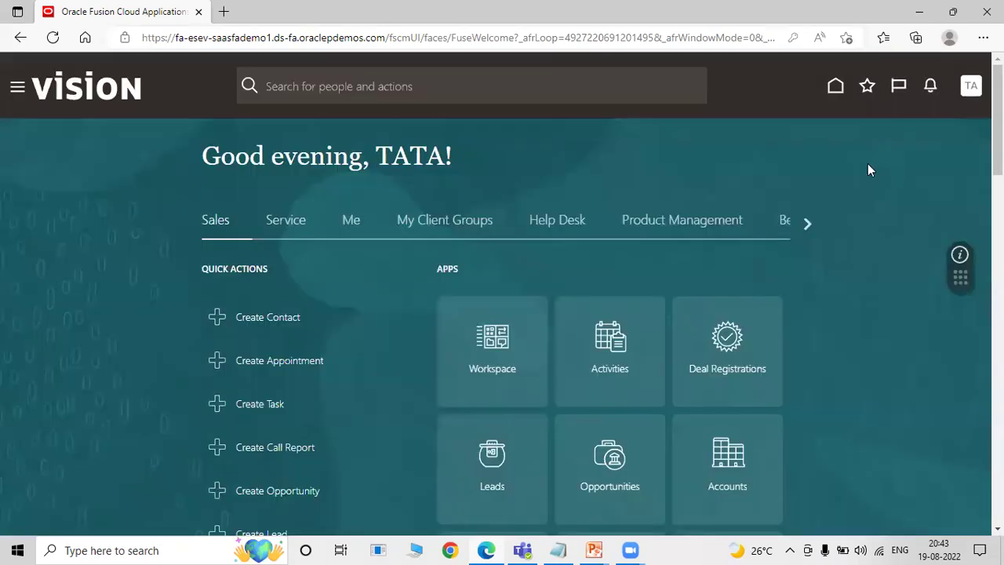
# Sign out of TATA's session and confirm the single sign-off.
pyautogui.click(970, 88)
pyautogui.click(948, 120)
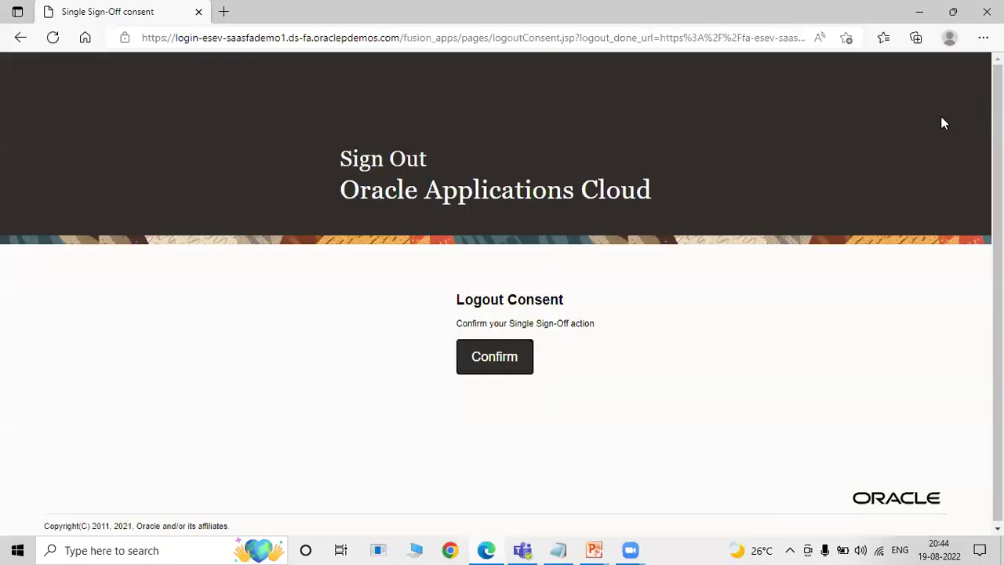
pyautogui.click(509, 365)
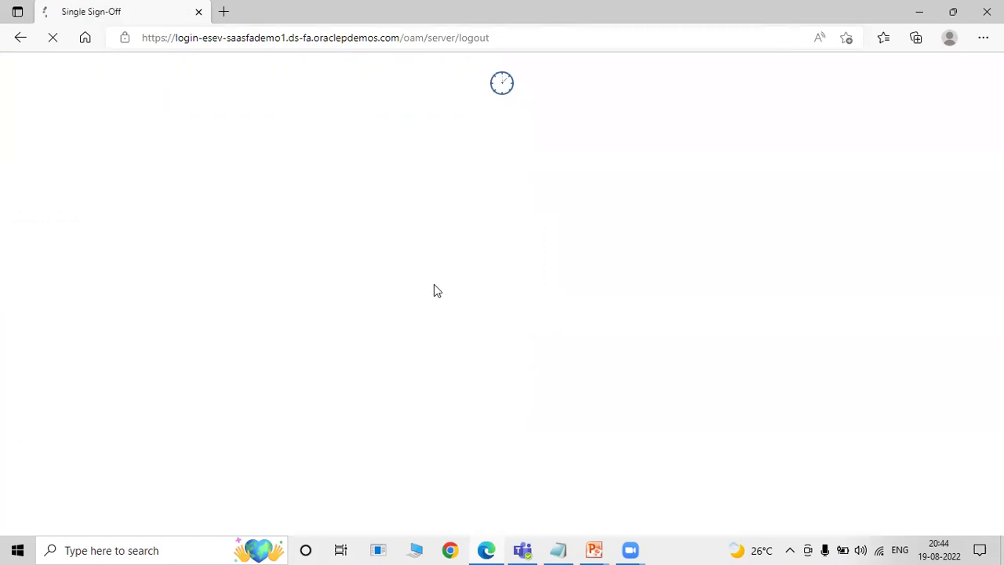
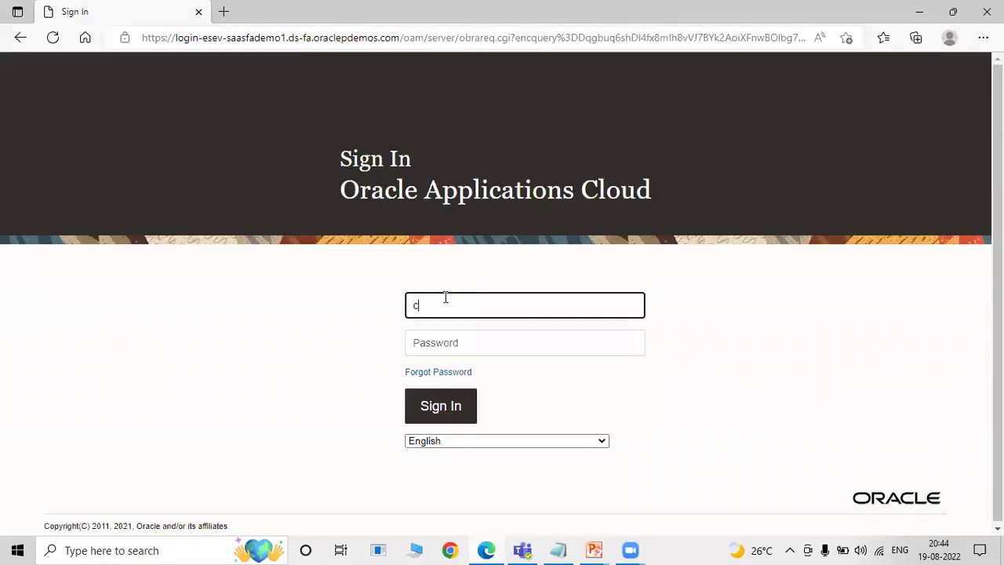
# Sign in with the administrator's user ID and pasted password.
pyautogui.press('Tab')
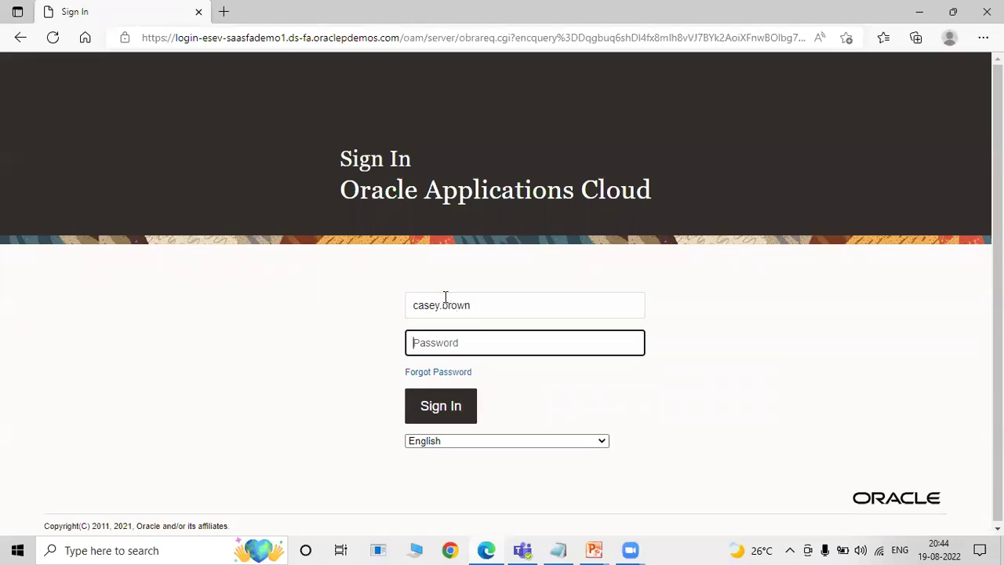
pyautogui.hotkey('ctrl', 'v')
pyautogui.click(454, 406)
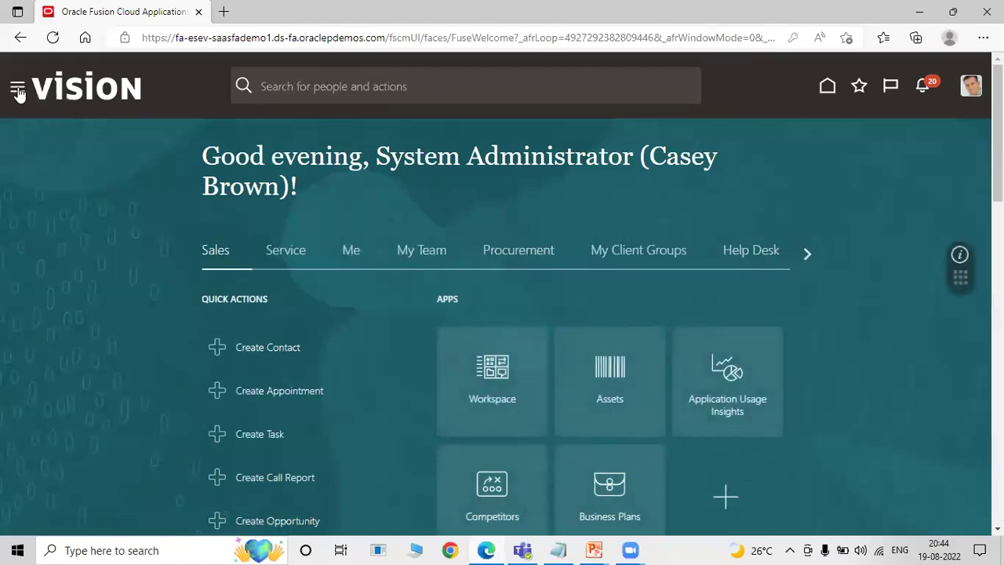
# Open the Security Console from the Navigator's Tools group.
pyautogui.click(18, 93)
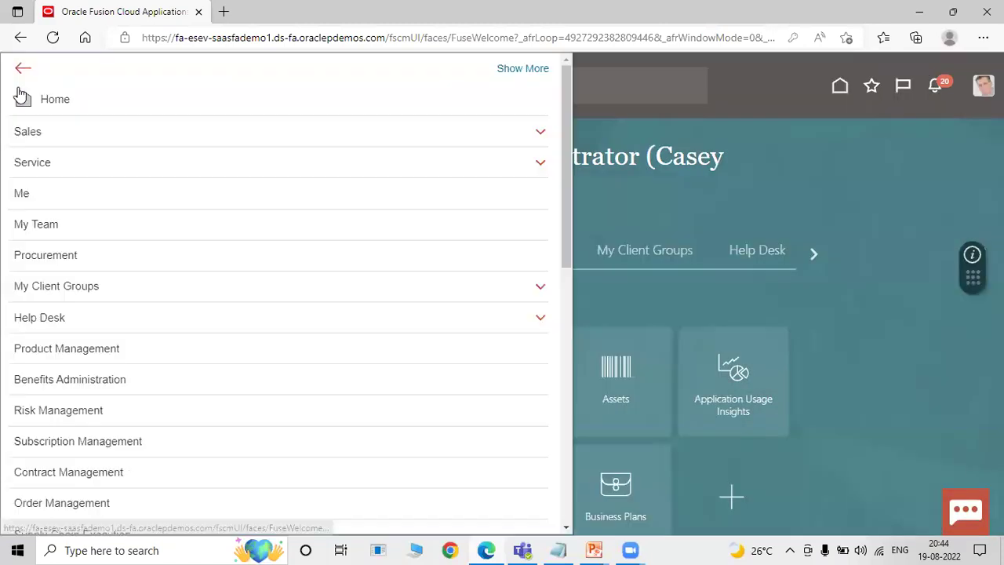
pyautogui.scroll(-7, 125, 194)
pyautogui.scroll(-2, 141, 194)
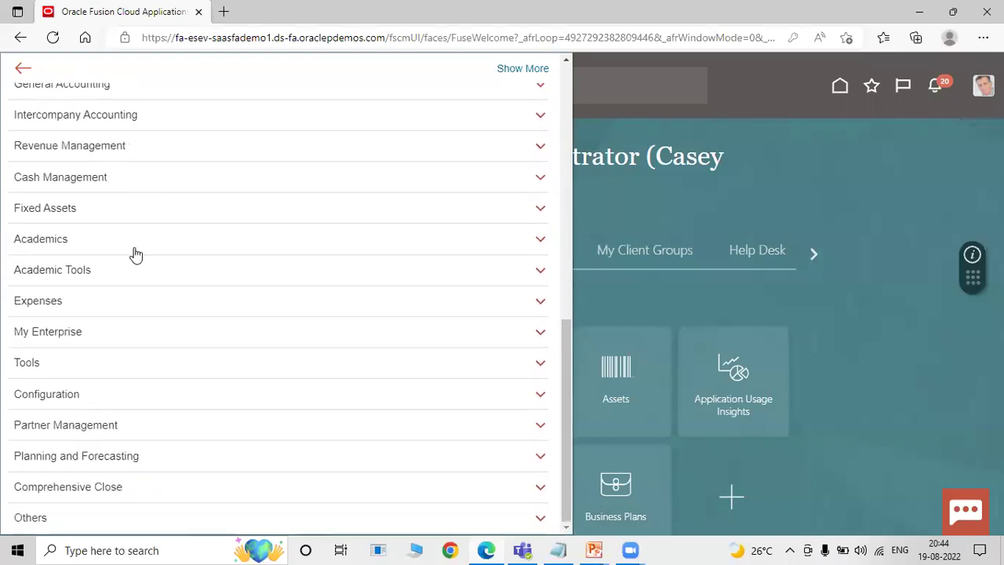
pyautogui.click(132, 359)
pyautogui.scroll(-3, 204, 213)
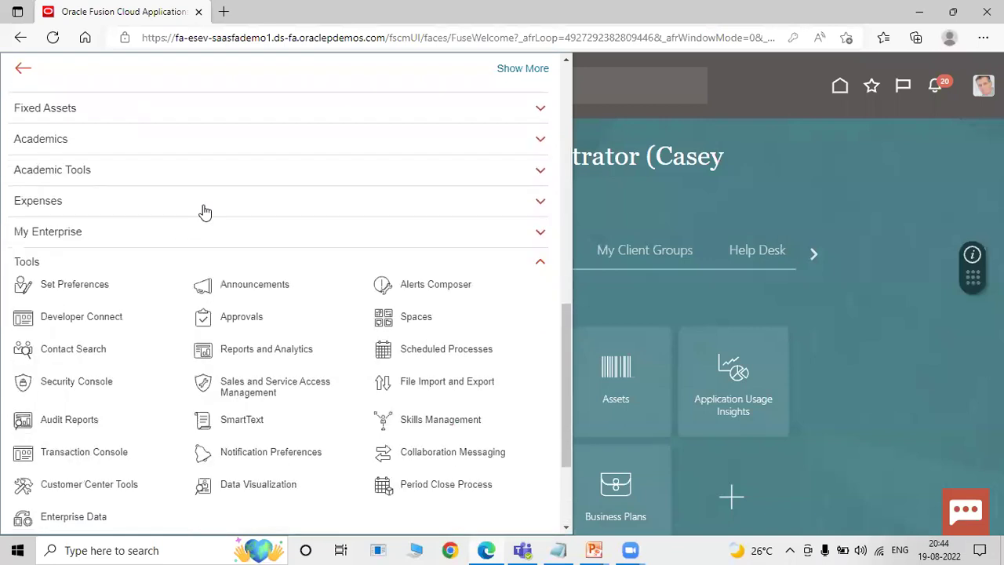
pyautogui.scroll(-4, 157, 251)
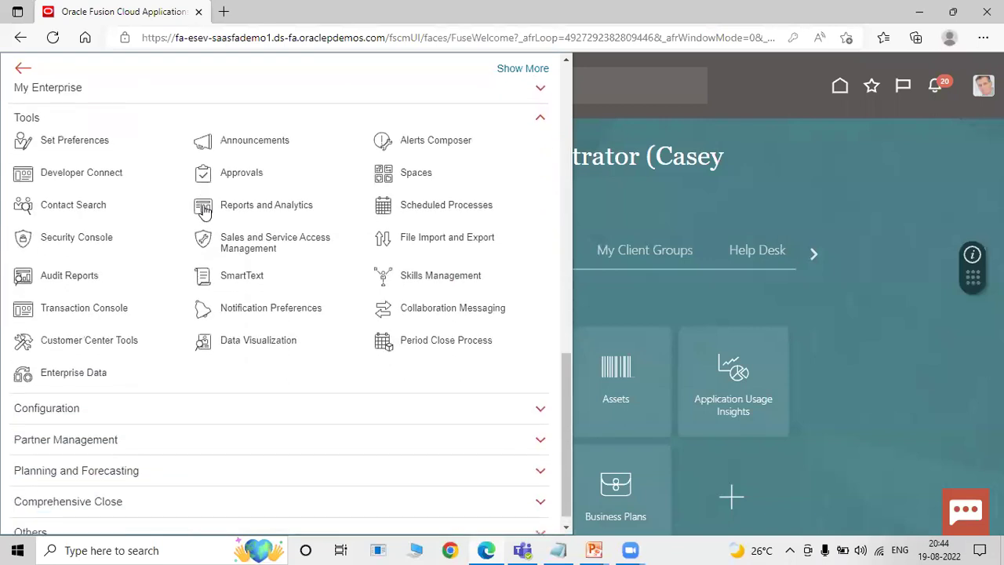
pyautogui.click(99, 239)
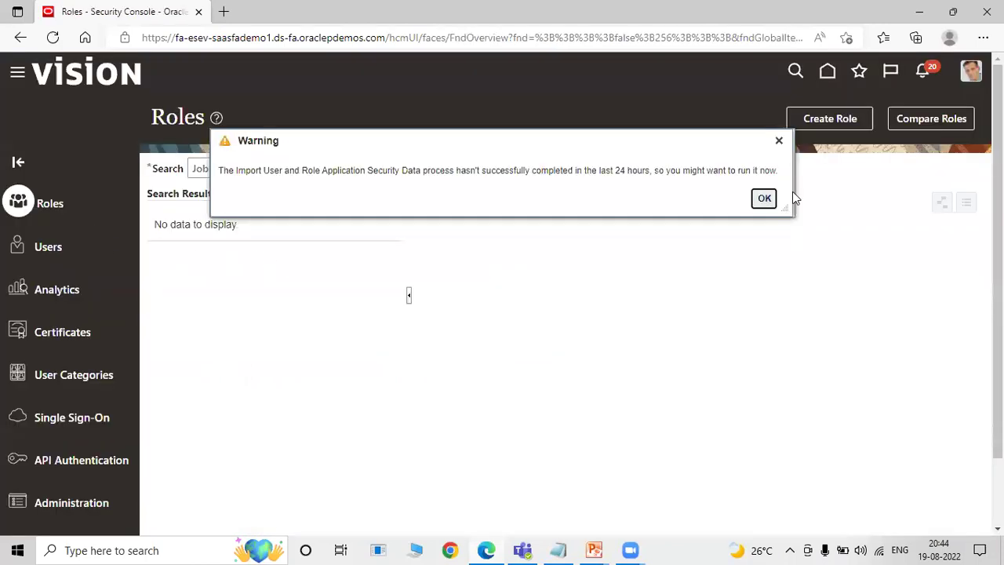
# Dismiss the warning, find user 'tata' under Users, and open its Reset Password dialog.
pyautogui.click(764, 199)
pyautogui.click(45, 245)
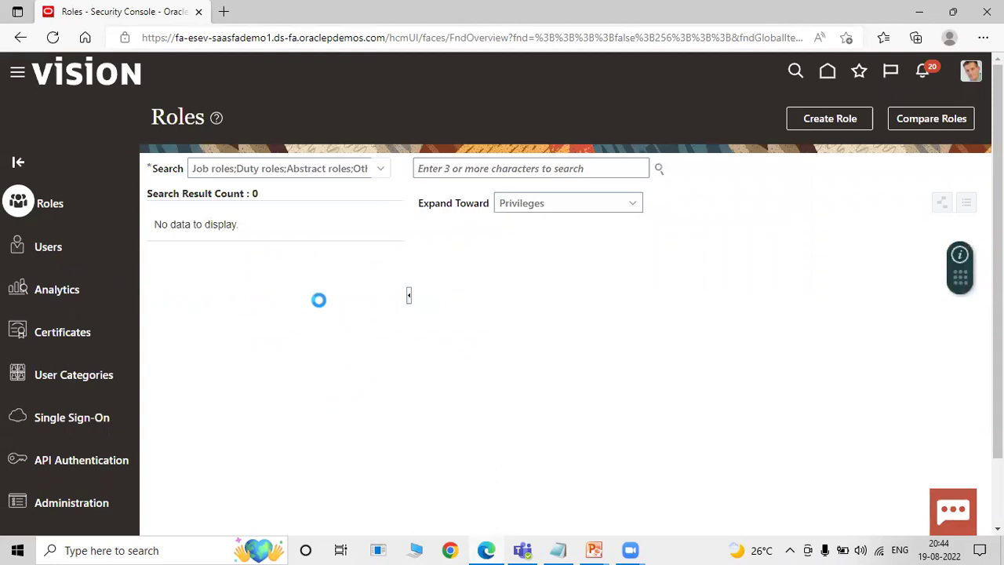
pyautogui.click(541, 169)
pyautogui.write('t')
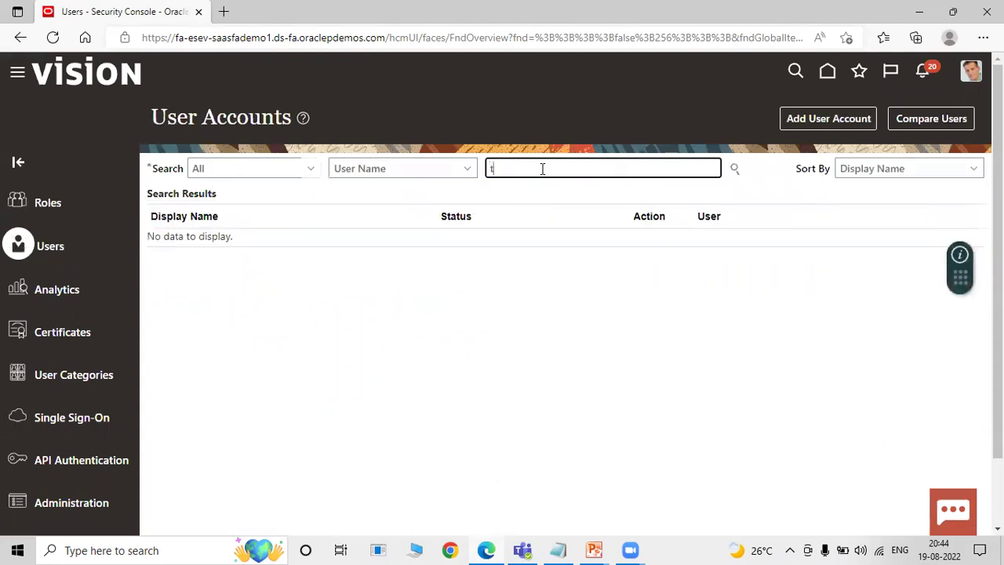
pyautogui.write('ata')
pyautogui.press('Return')
pyautogui.click(163, 256)
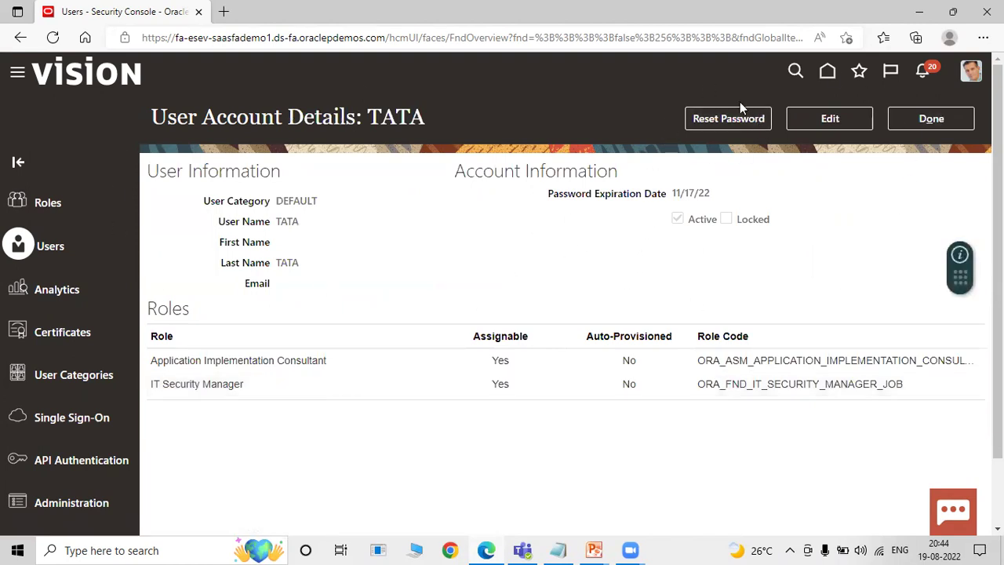
pyautogui.click(712, 119)
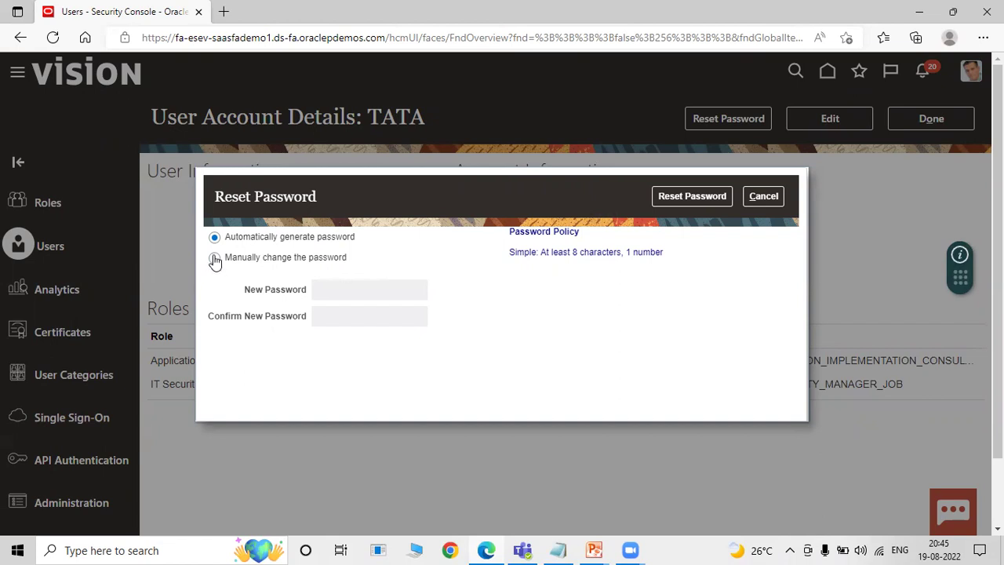
# Choose manual password change, enter and confirm the new password, apply it, and return to the list.
pyautogui.click(215, 260)
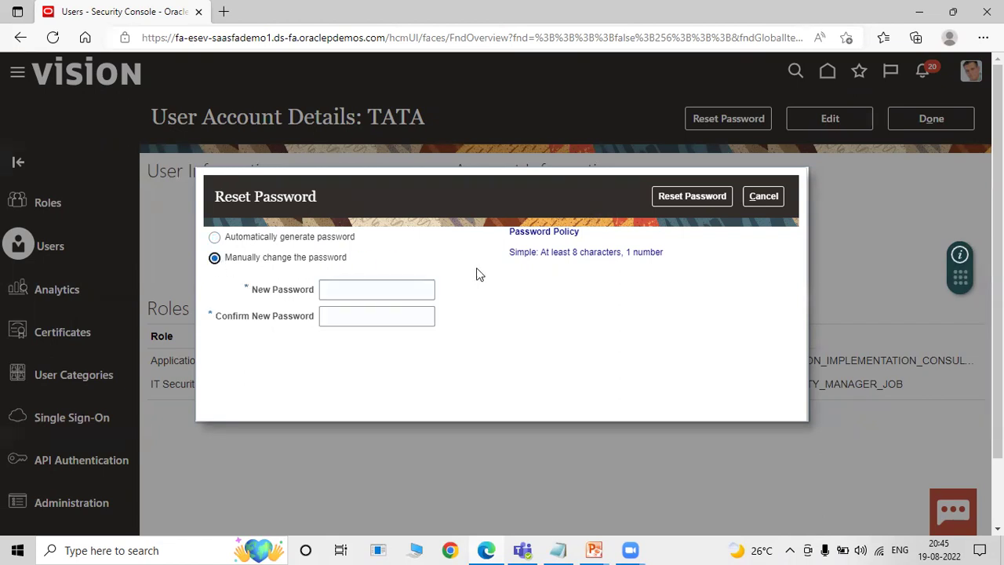
pyautogui.click(359, 290)
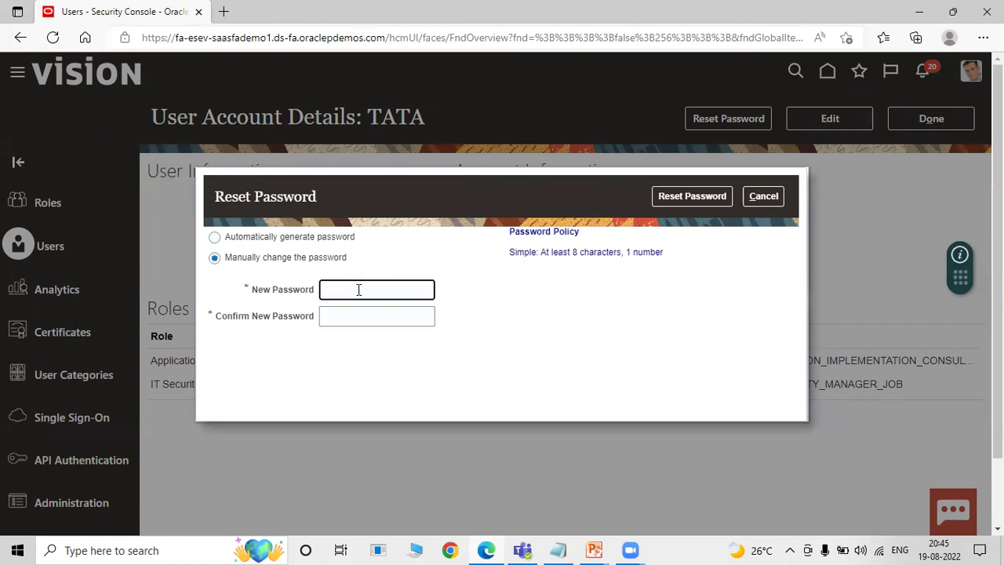
pyautogui.click(424, 290)
pyautogui.click(405, 317)
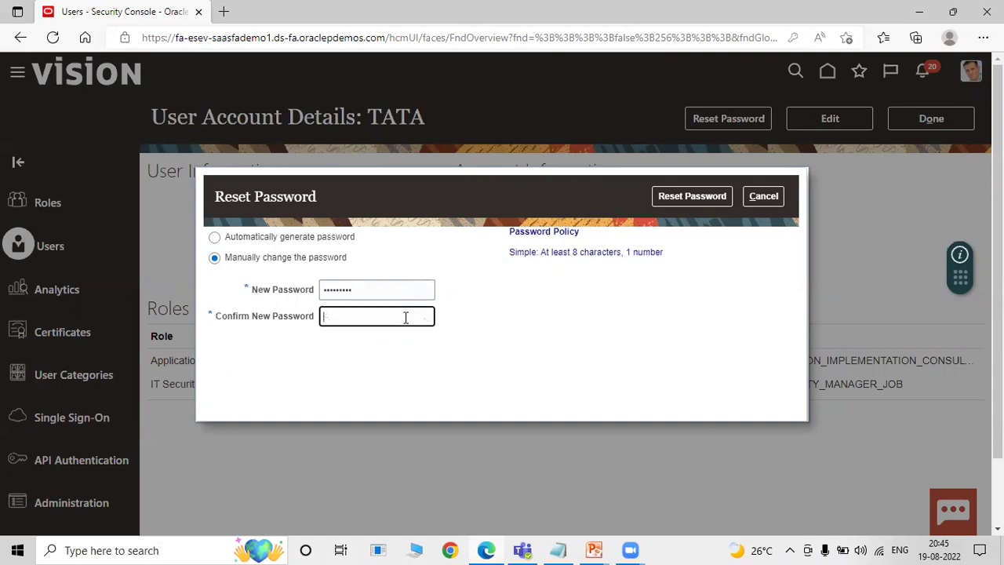
pyautogui.click(423, 316)
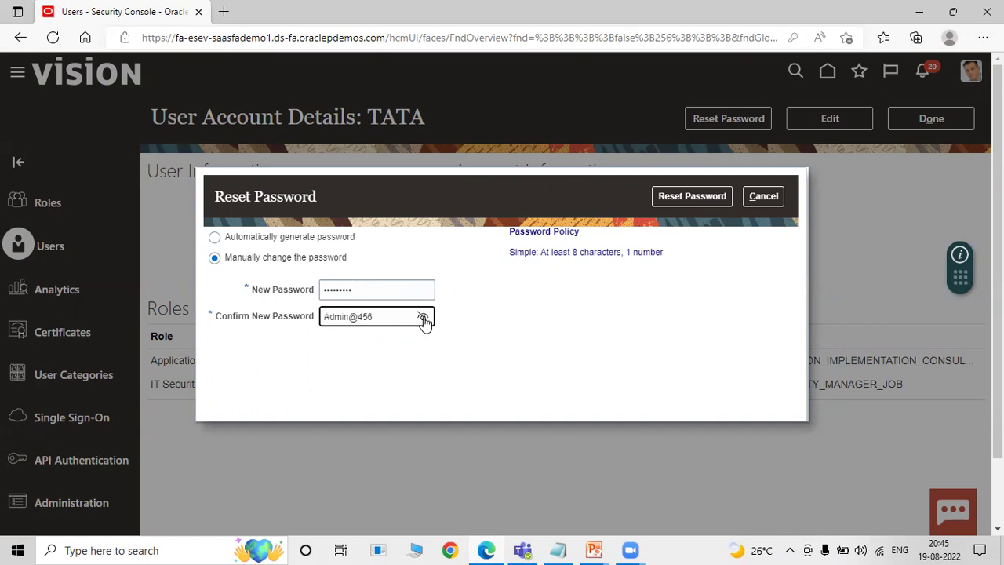
pyautogui.click(536, 335)
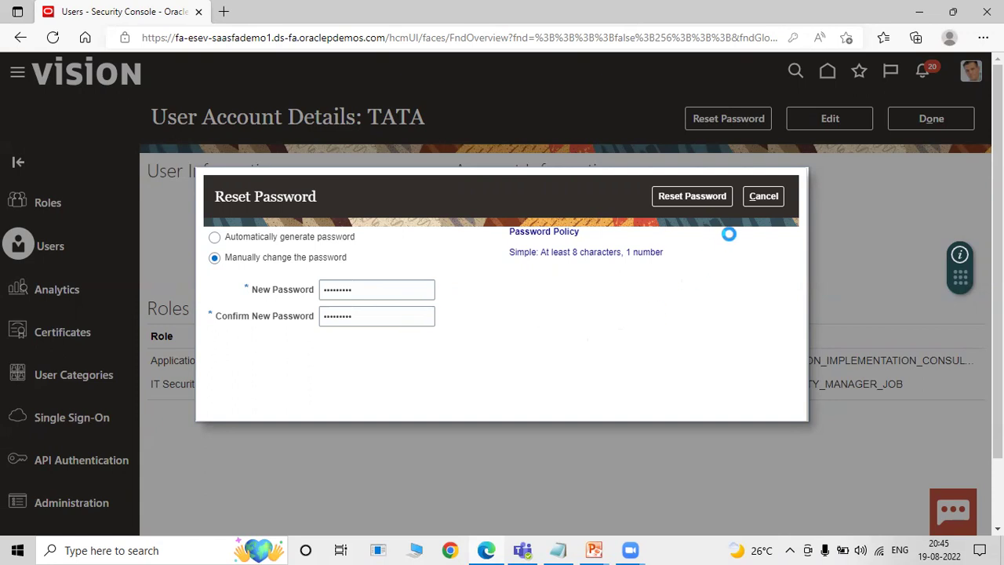
pyautogui.click(713, 199)
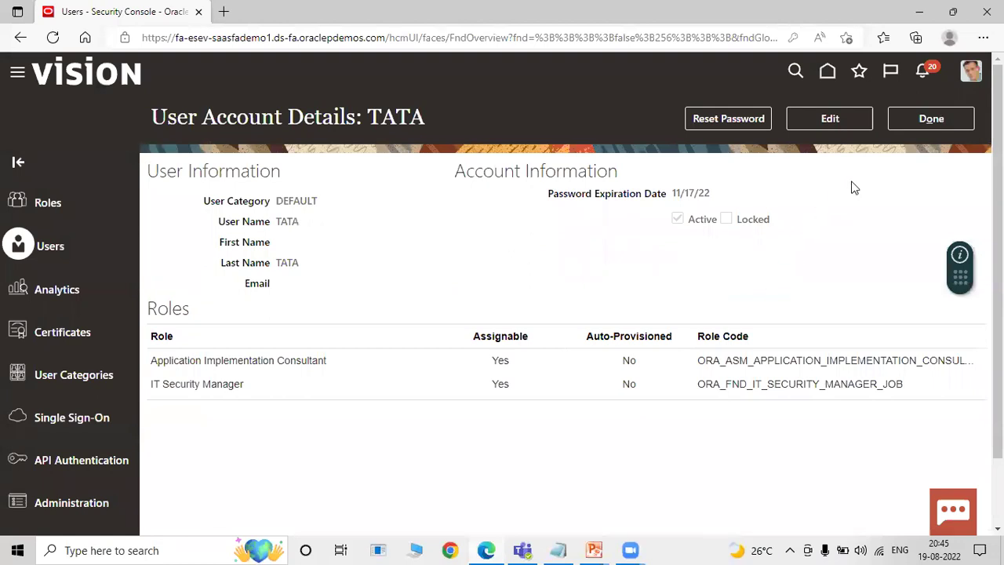
pyautogui.click(938, 120)
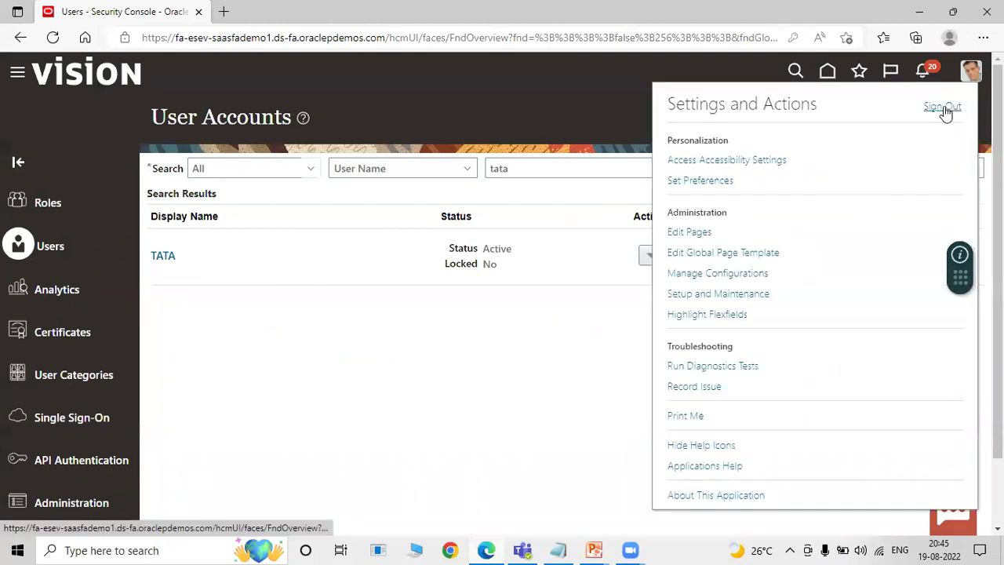
# Sign out of the admin session everywhere and attempt signing in with TATA's user ID and password.
pyautogui.click(945, 113)
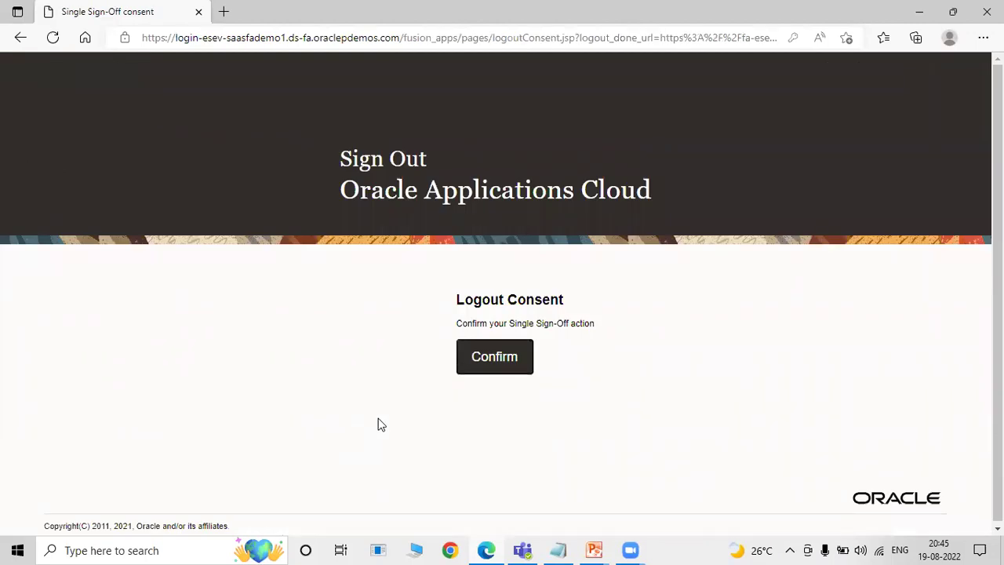
pyautogui.click(475, 359)
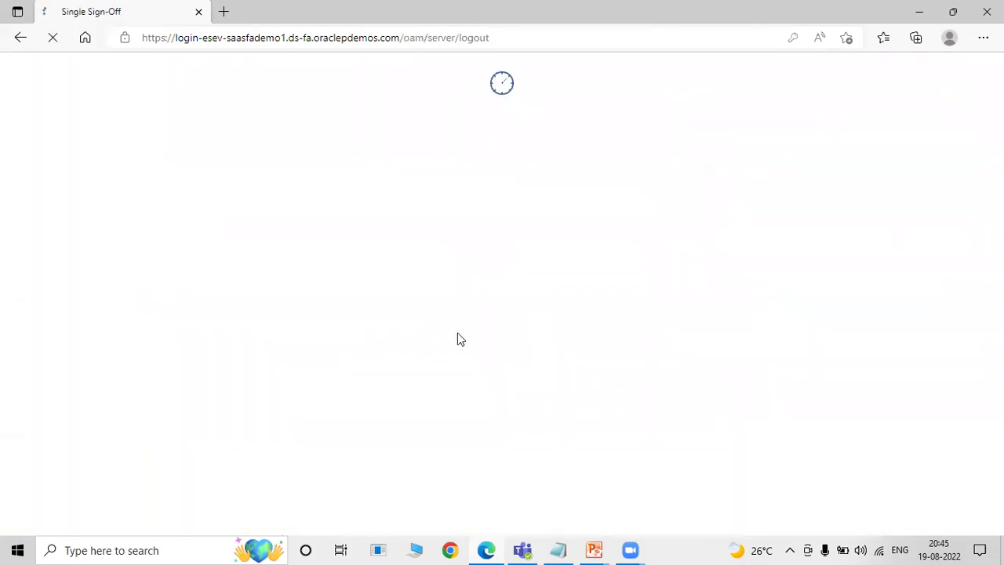
pyautogui.write('tas')
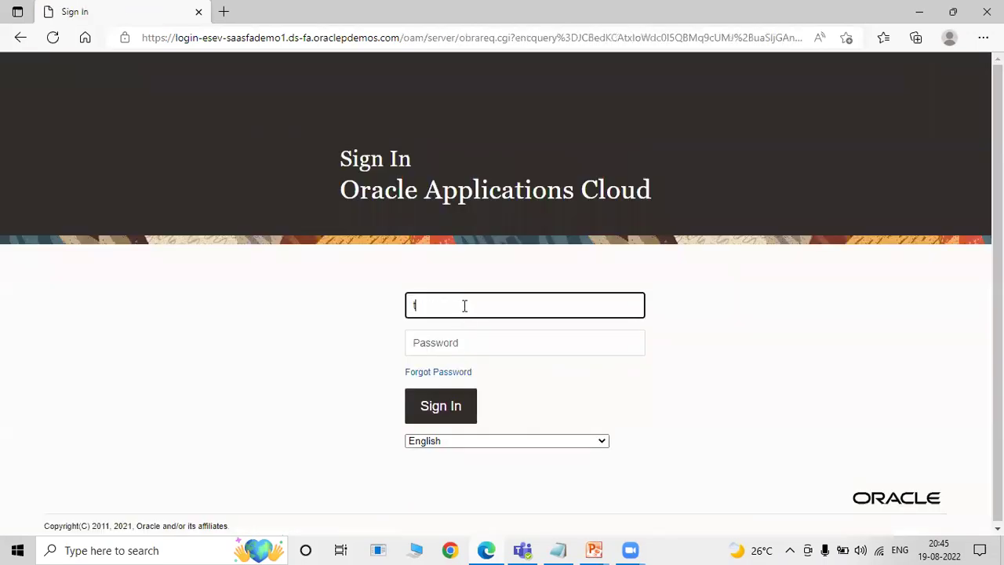
pyautogui.press('BackSpace')
pyautogui.write('ta')
pyautogui.press('Tab')
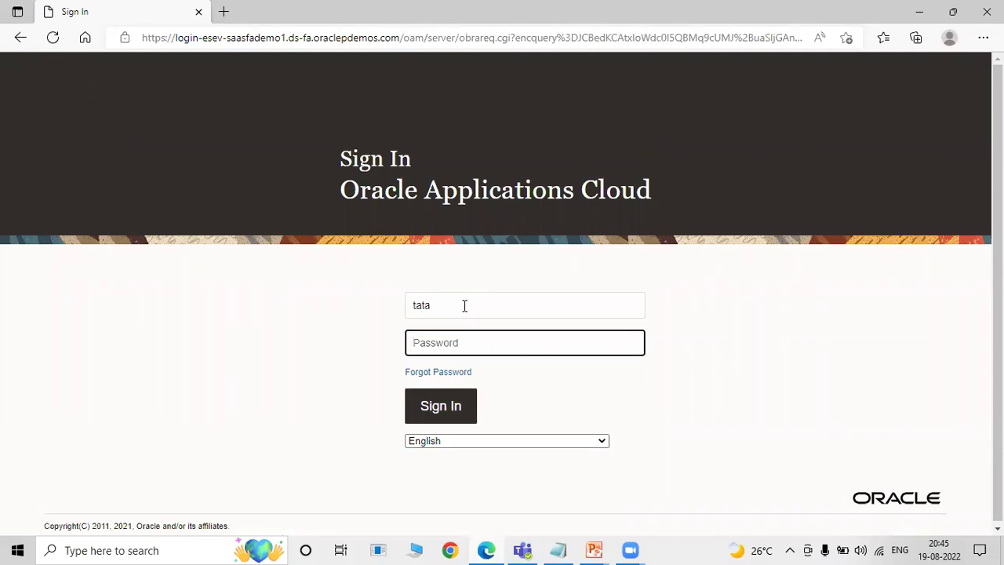
pyautogui.write('*****')
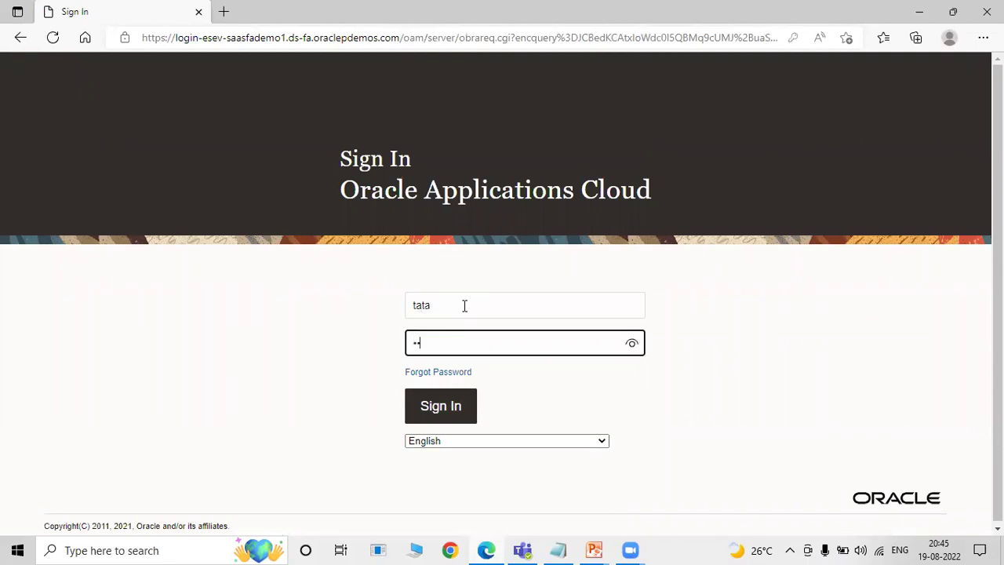
pyautogui.write('****')
pyautogui.click(631, 343)
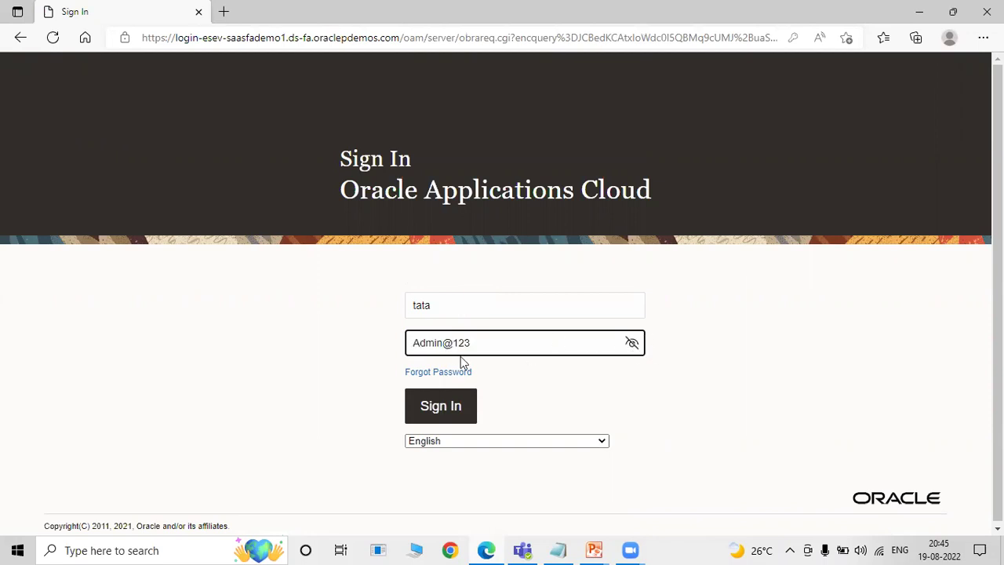
pyautogui.click(787, 348)
pyautogui.click(462, 416)
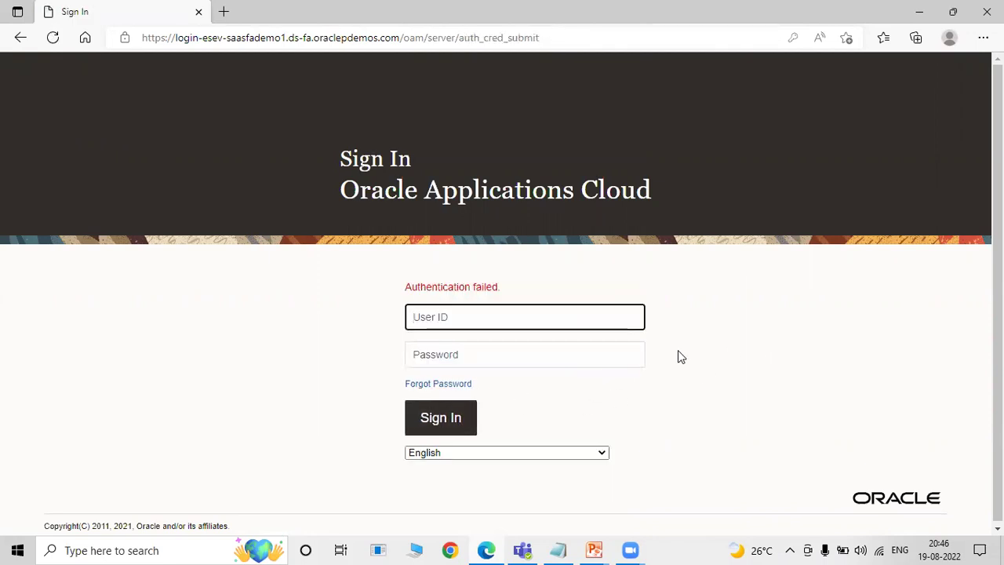
# After the failed attempt, sign in again with TATA's user ID and the new password.
pyautogui.write('tata')
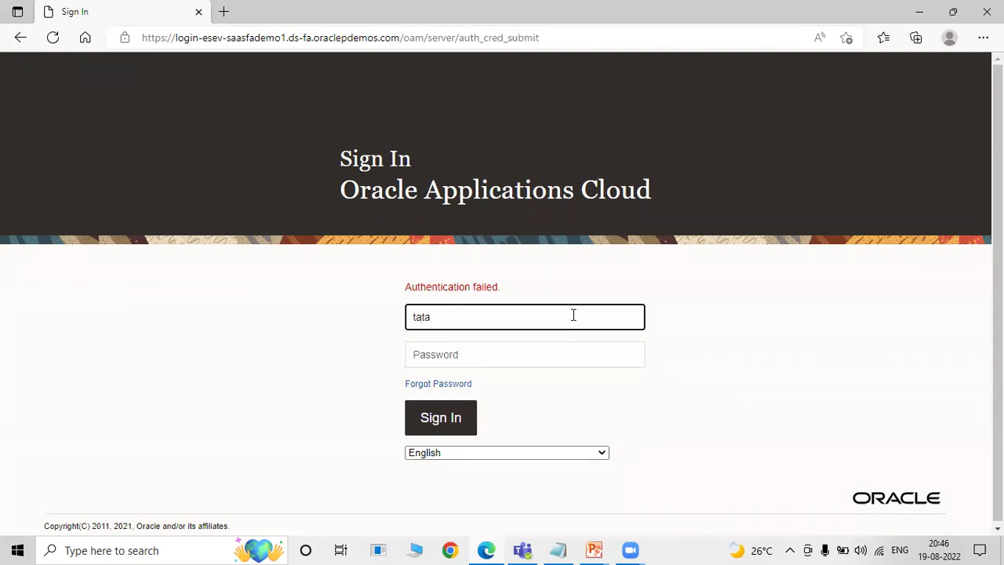
pyautogui.press('Tab')
pyautogui.write('*********')
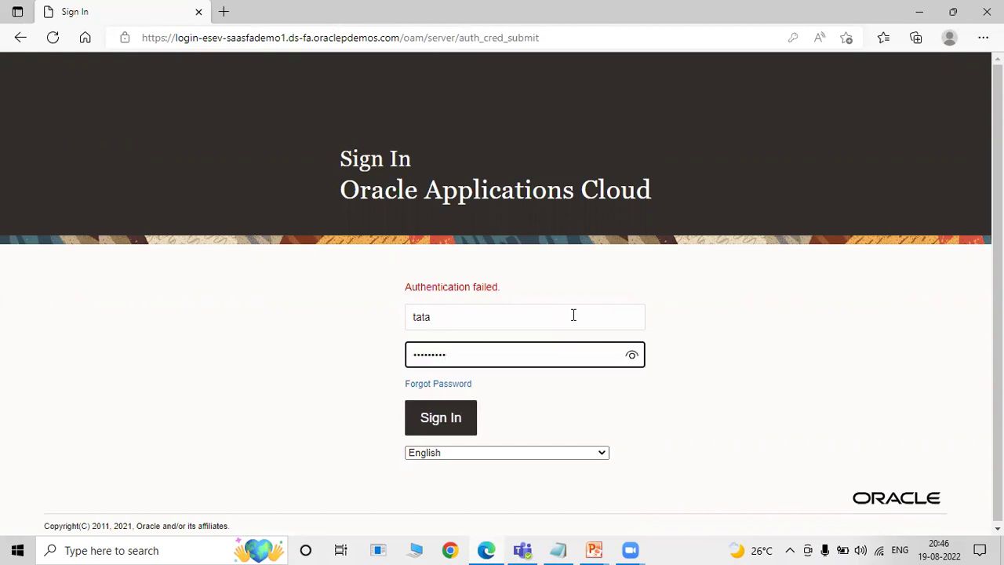
pyautogui.click(631, 355)
pyautogui.click(601, 412)
pyautogui.click(442, 420)
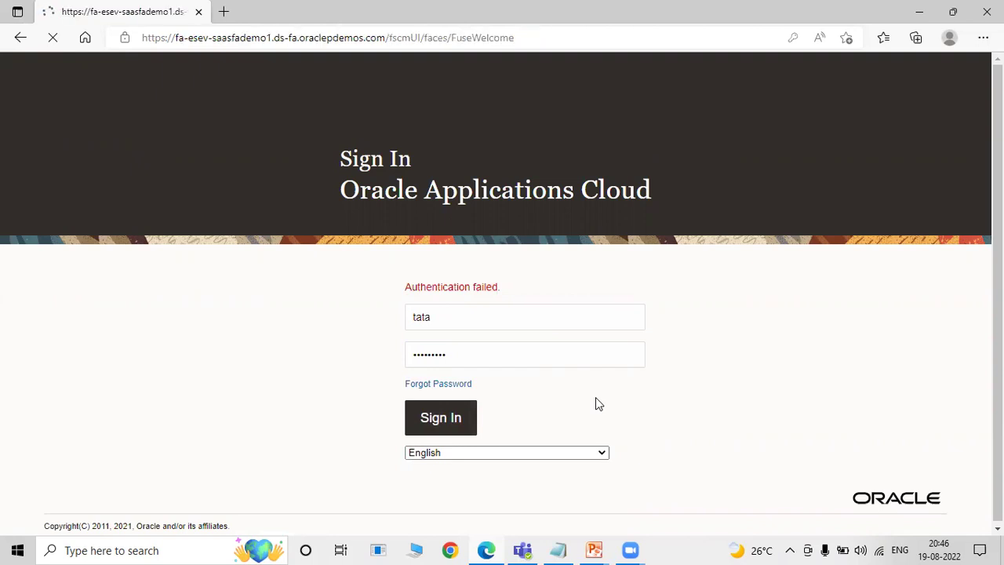